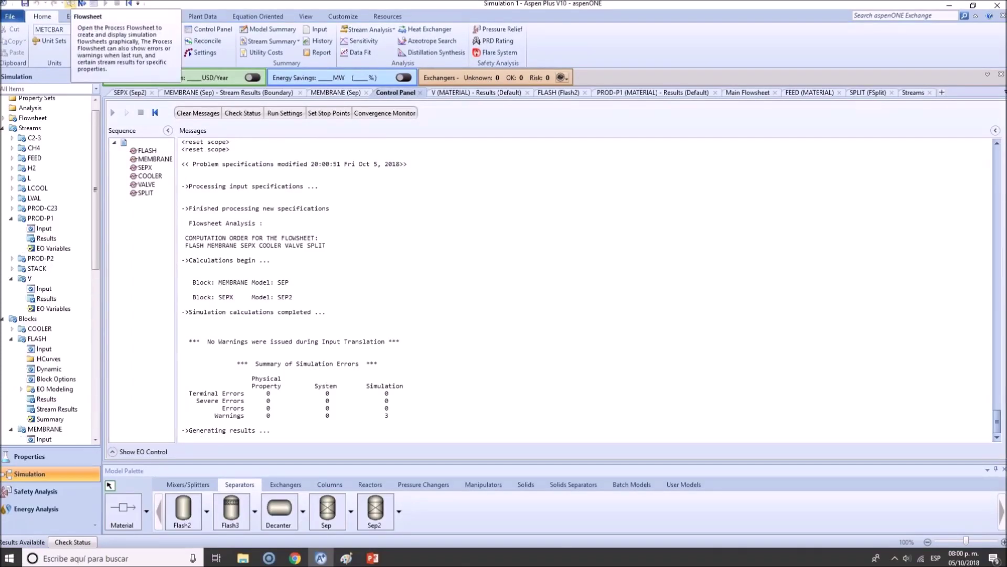
# - Move the SEPX Q=-2012 duty label up-left, closer under the separator
pyautogui.scroll(2, 596, 315)
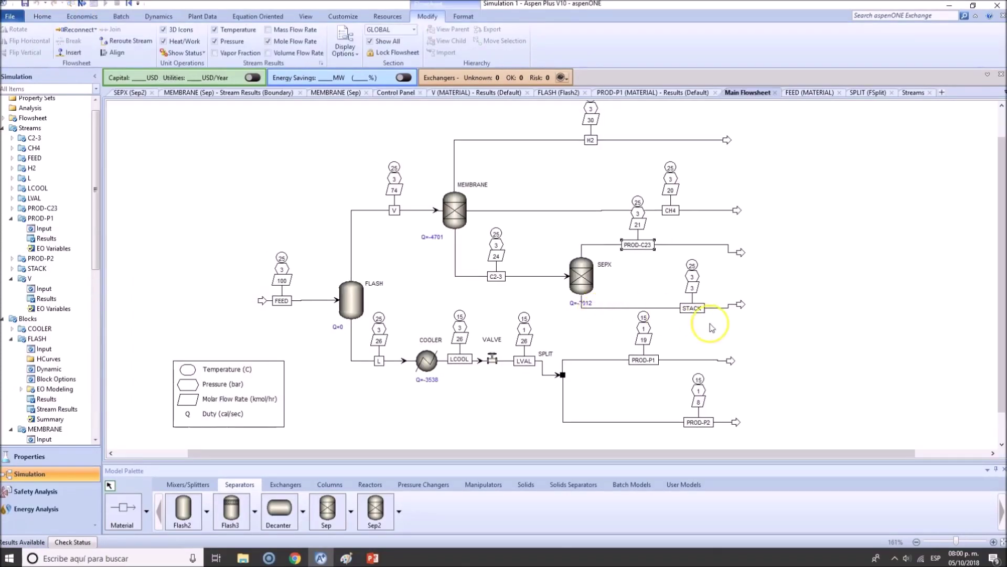
pyautogui.click(570, 306)
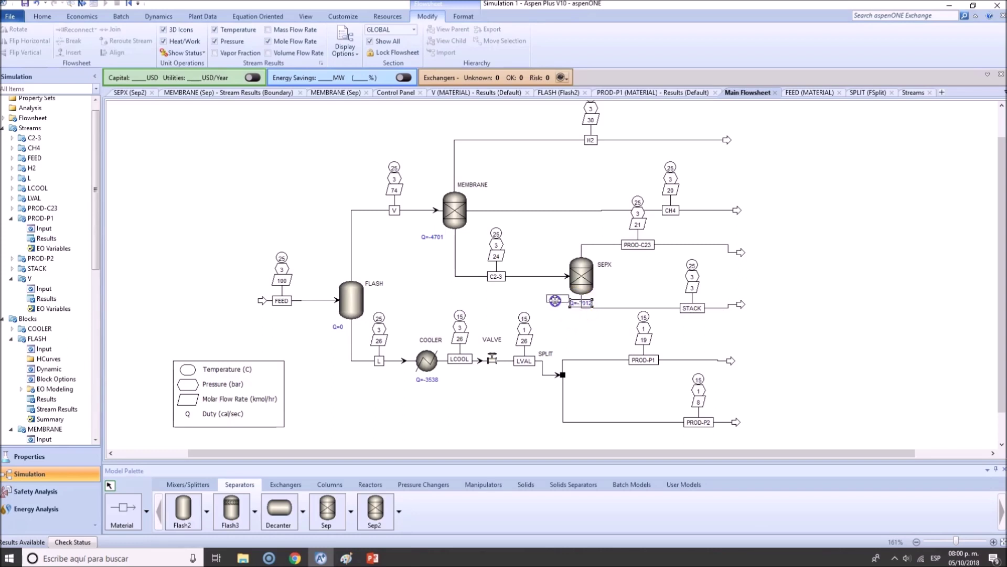
pyautogui.moveTo(555, 300); pyautogui.dragTo(555, 300)
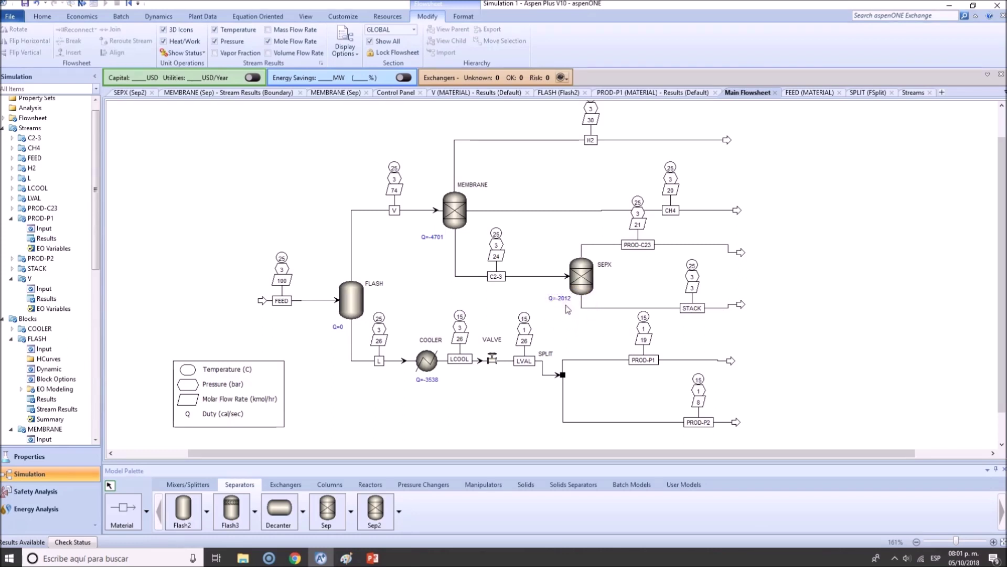
pyautogui.click(578, 309)
pyautogui.click(560, 299)
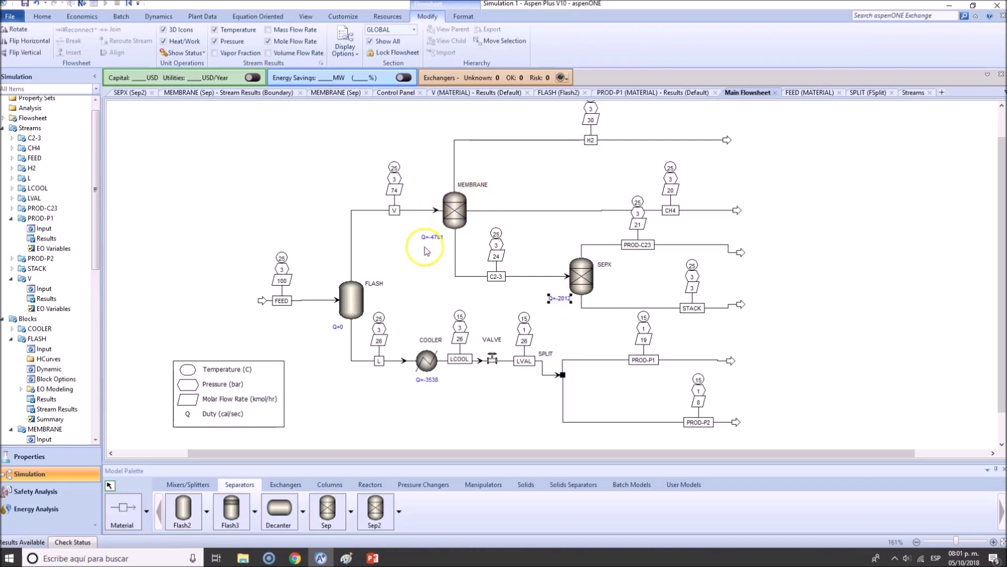
pyautogui.click(587, 317)
pyautogui.click(802, 311)
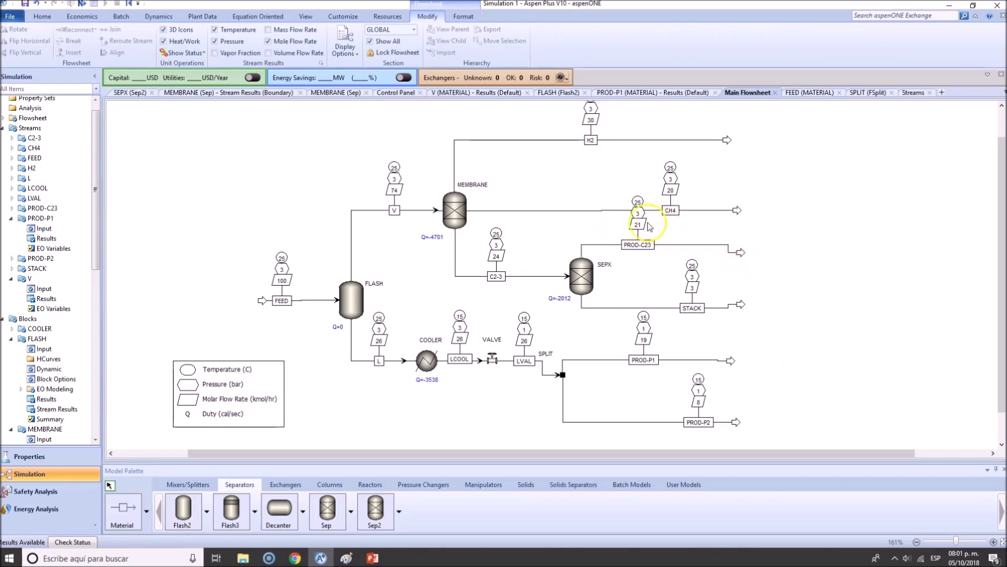
pyautogui.scroll(-1, 716, 276)
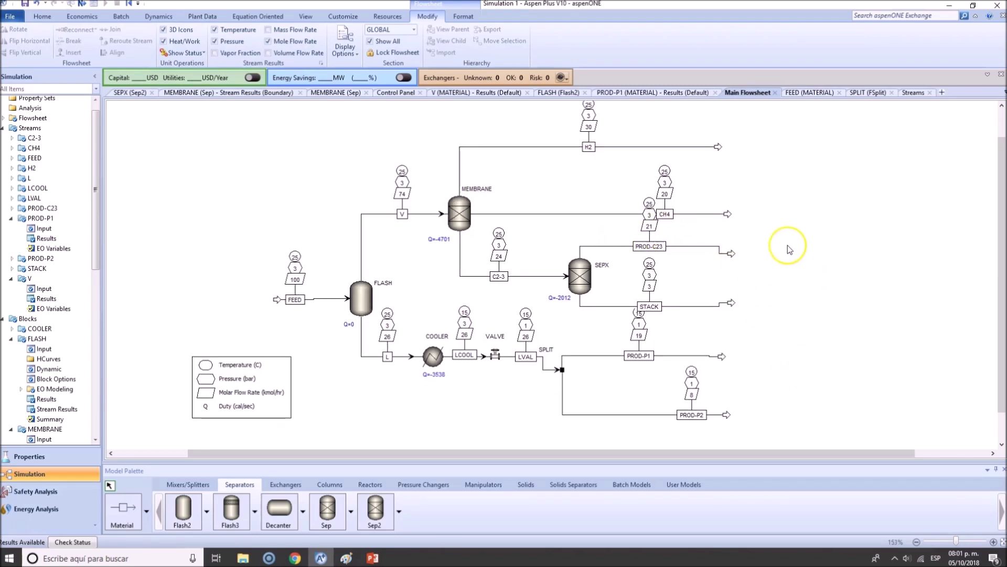
# - Check the Run Results task list slide in the presentation, then return to Aspen Plus
pyautogui.hotkey('alt', 'Tab')
pyautogui.press('Right')
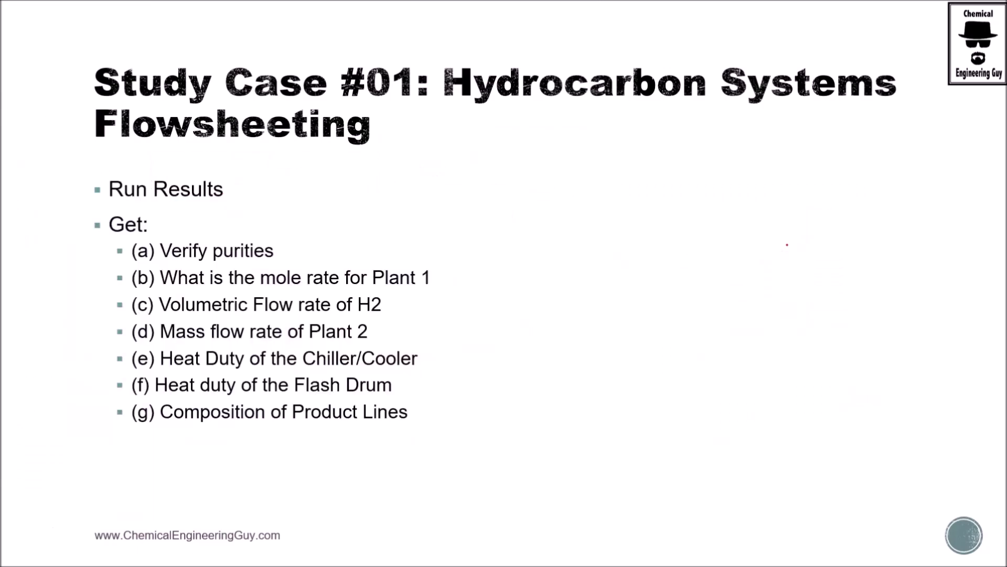
pyautogui.hotkey('alt', 'Tab')
# - Shift the PROD-C23 label left and the PROD-P1 label right, and raise the STACK outlet segment
pyautogui.scroll(-1, 771, 272)
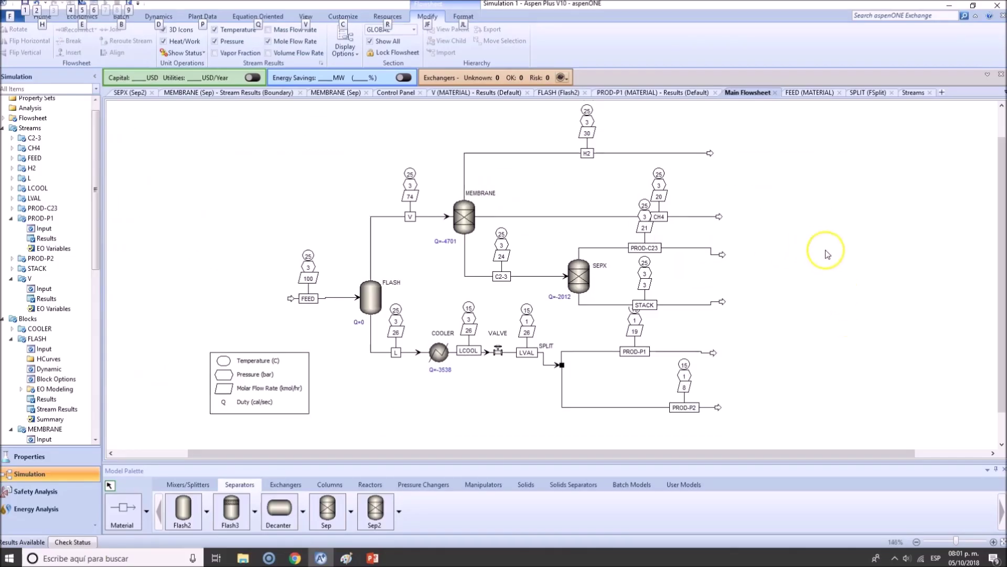
pyautogui.click(1000, 105)
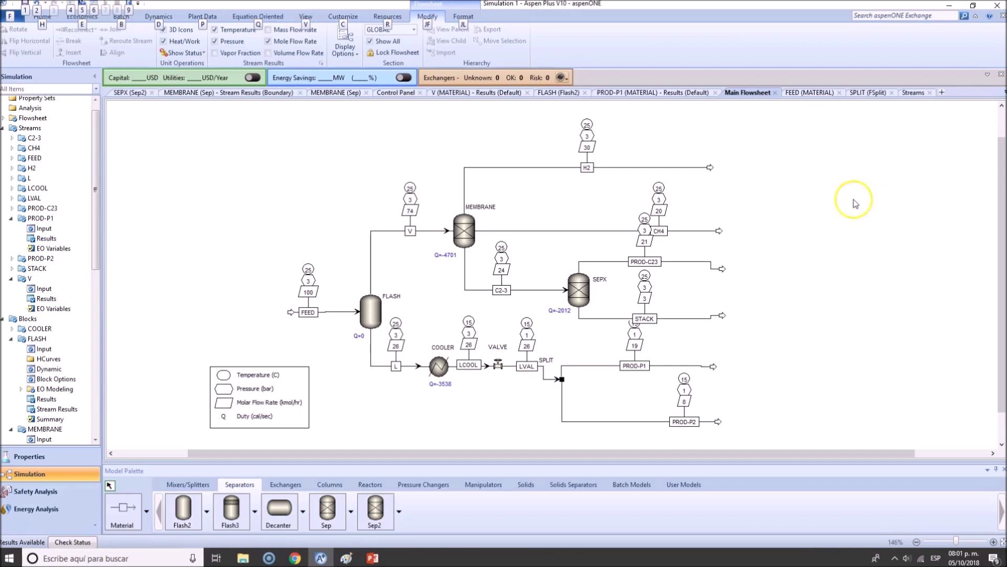
pyautogui.moveTo(650, 262); pyautogui.dragTo(637, 262)
pyautogui.click(837, 281)
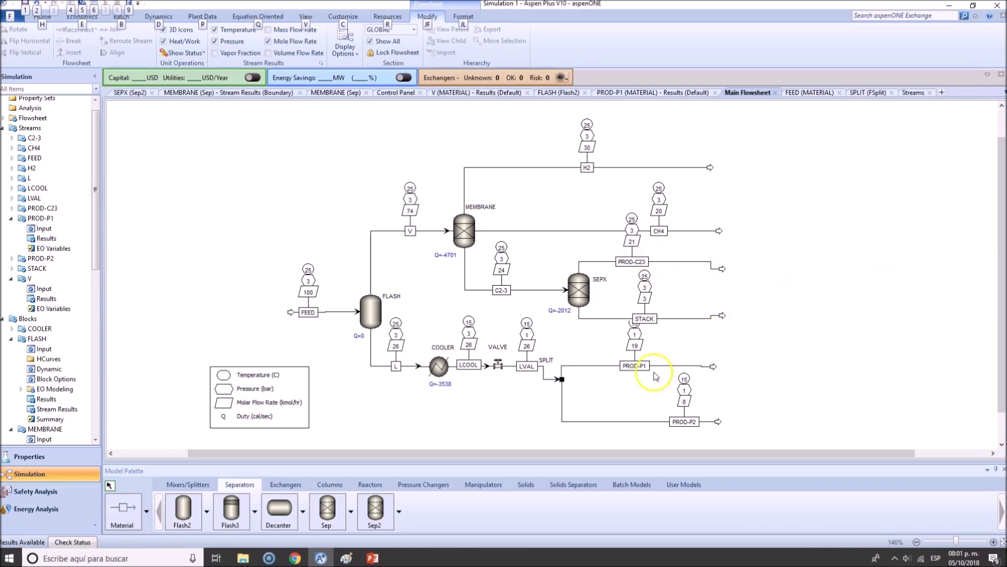
pyautogui.moveTo(644, 366); pyautogui.dragTo(698, 365)
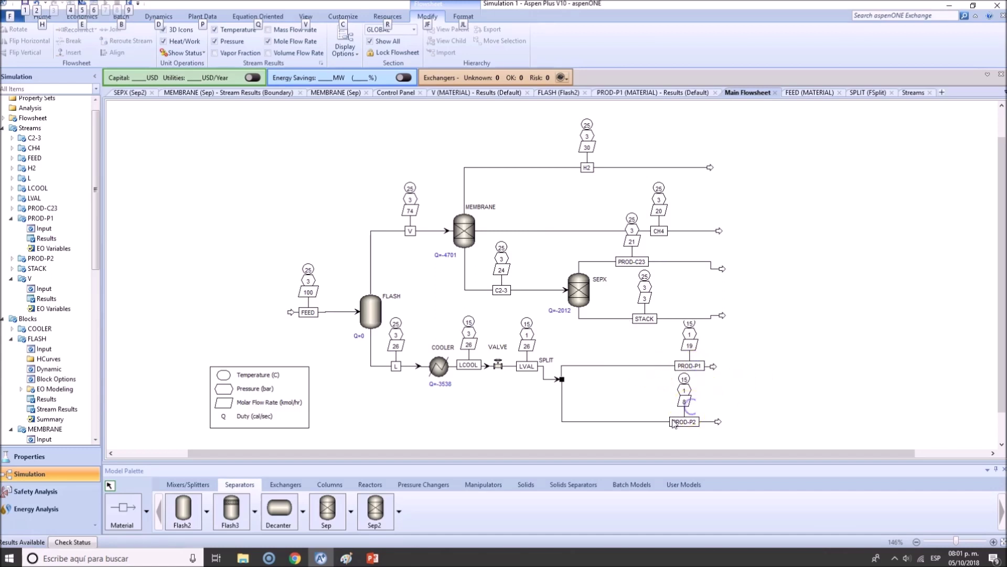
pyautogui.click(673, 318)
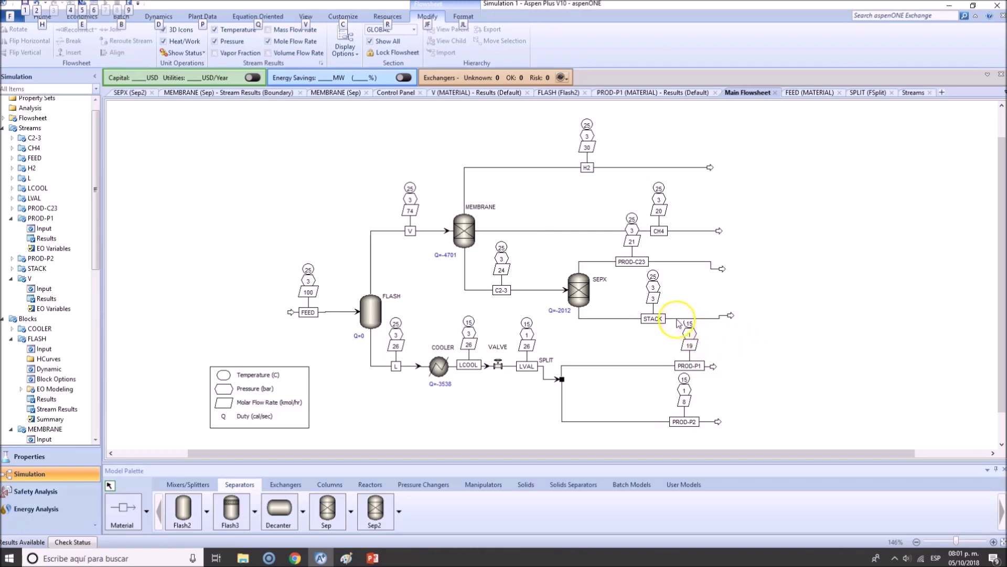
pyautogui.moveTo(675, 318); pyautogui.dragTo(675, 315)
pyautogui.click(805, 337)
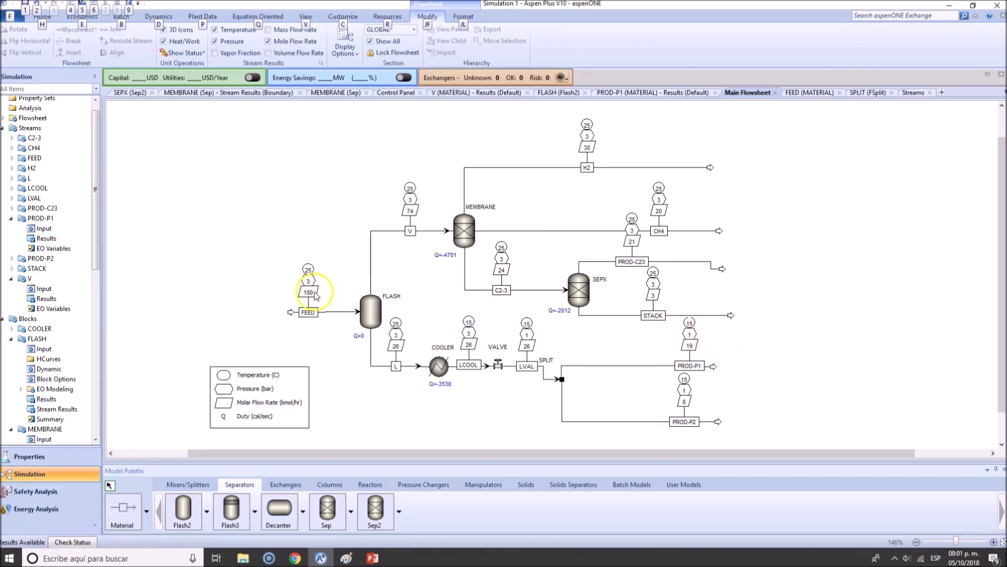
# - Select FLASH, V, COOLER, LCOOL, PROD-P1 and PROD-P2 to check their placement
pyautogui.click(373, 313)
pyautogui.click(412, 211)
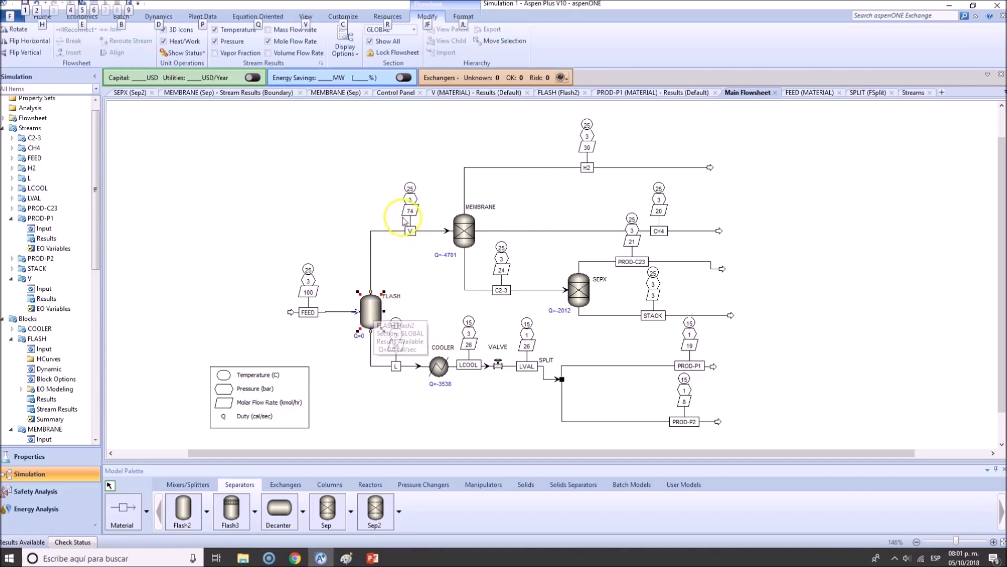
pyautogui.click(416, 212)
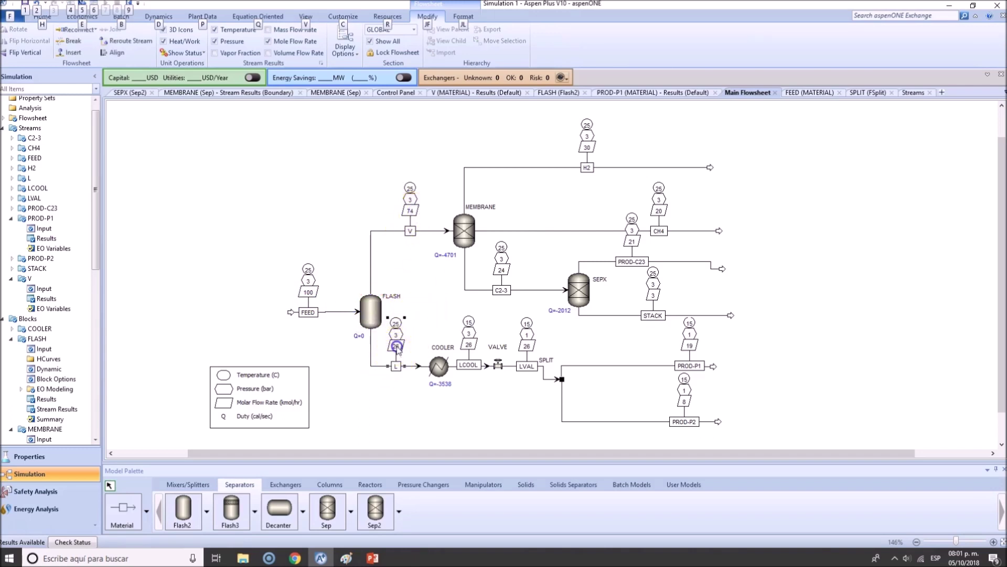
pyautogui.click(439, 361)
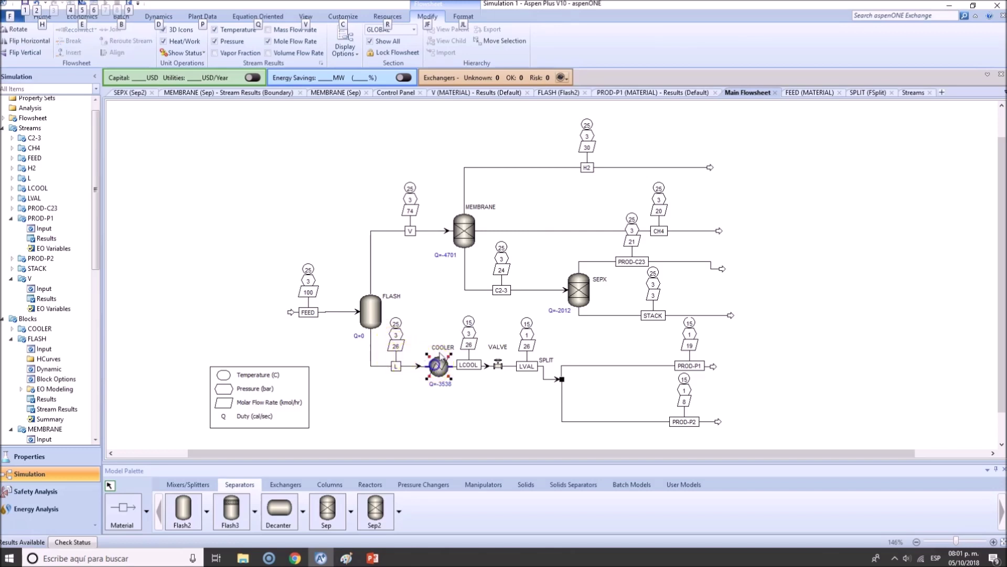
pyautogui.click(491, 365)
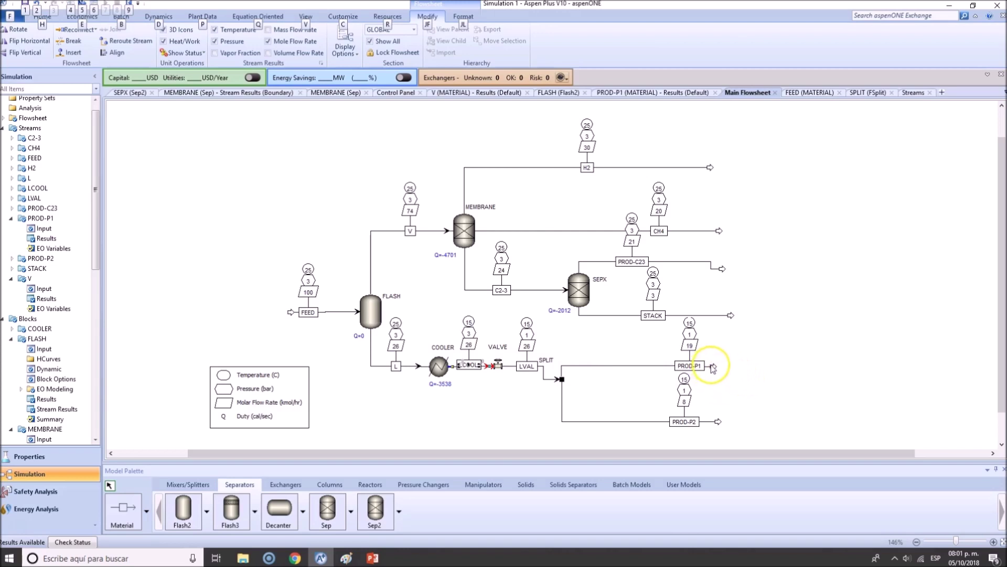
pyautogui.click(737, 371)
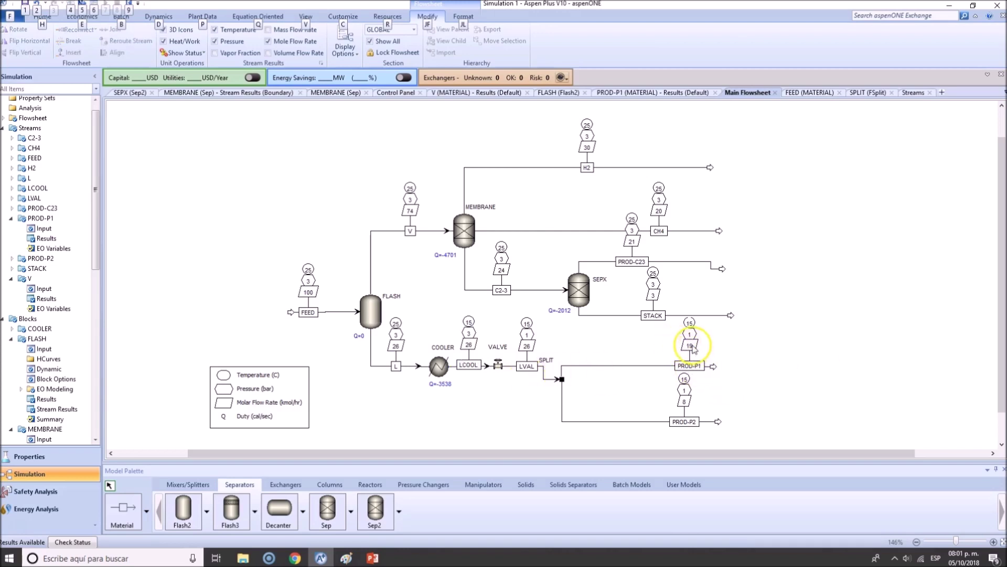
pyautogui.click(691, 347)
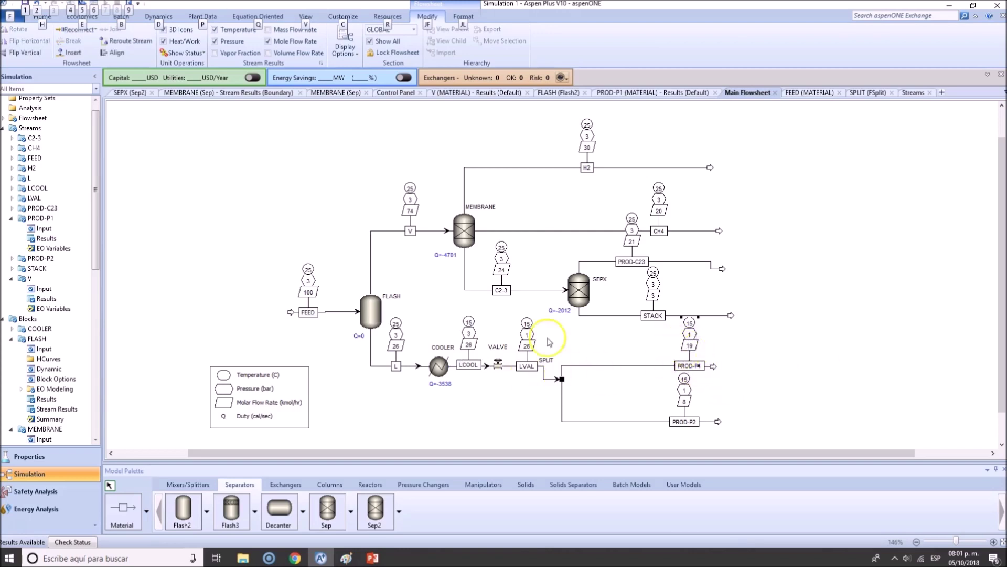
pyautogui.click(685, 407)
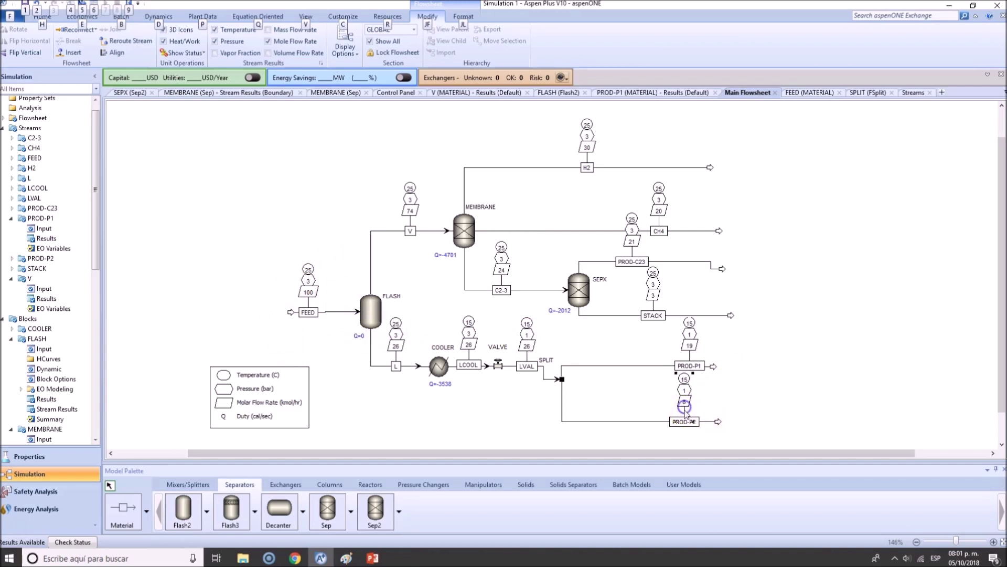
pyautogui.click(761, 359)
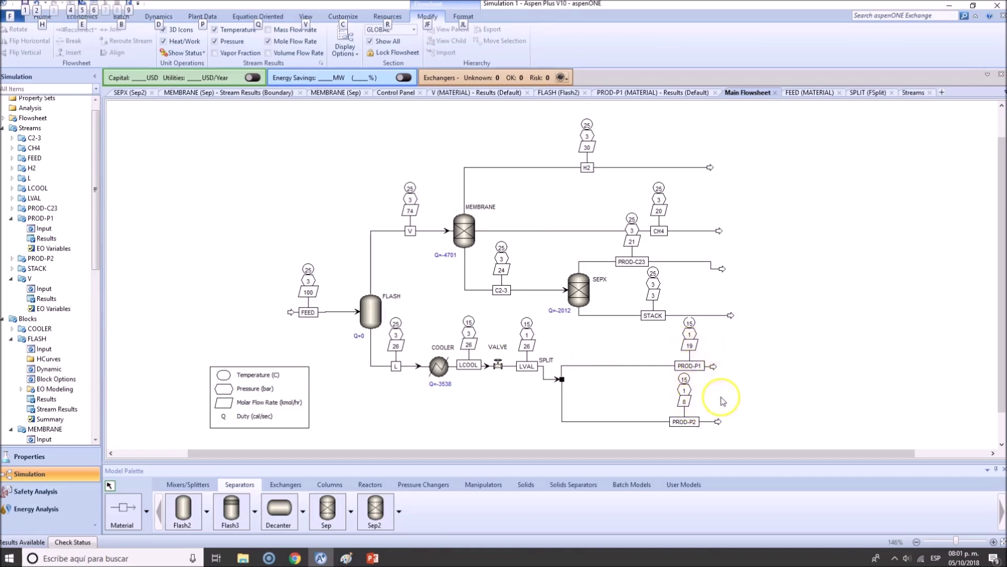
# - Box-select the SPLIT block with its product streams, then the upper-right flowsheet region
pyautogui.moveTo(774, 345); pyautogui.dragTo(540, 446)
pyautogui.click(837, 372)
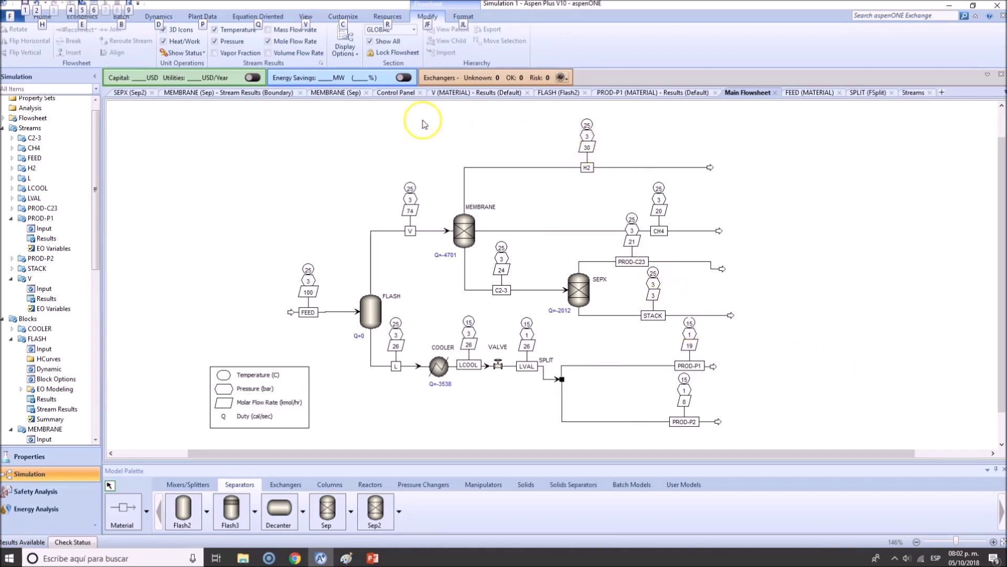
pyautogui.moveTo(426, 116); pyautogui.dragTo(776, 349)
# - Straighten the CH4 product stream by raising its segments leaving MEMBRANE
pyautogui.click(637, 140)
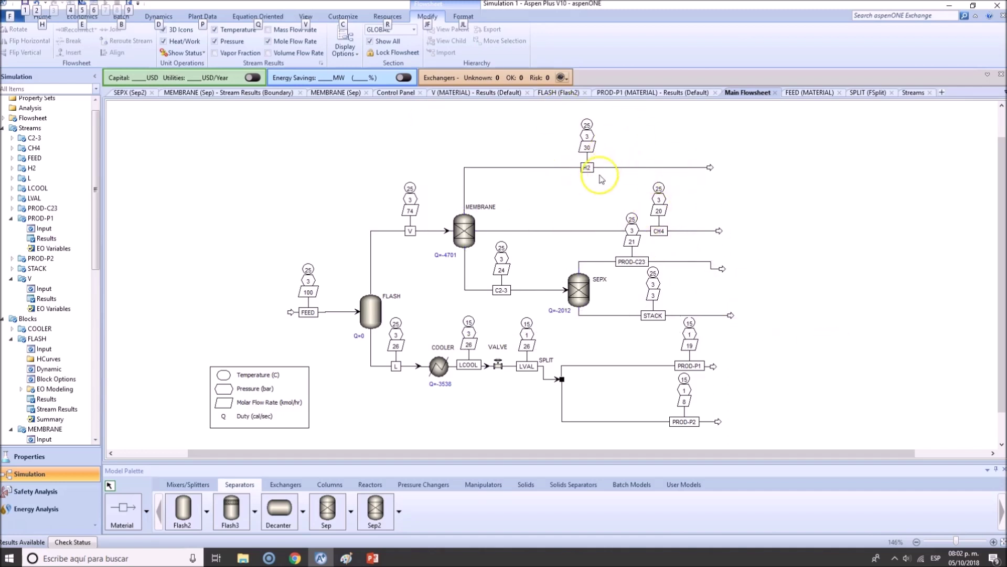
pyautogui.click(632, 167)
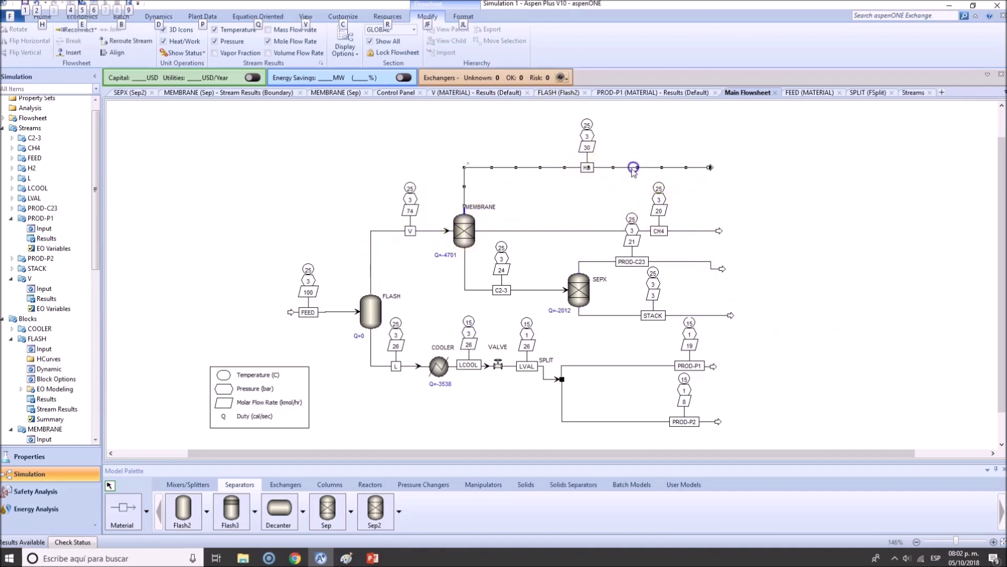
pyautogui.click(760, 180)
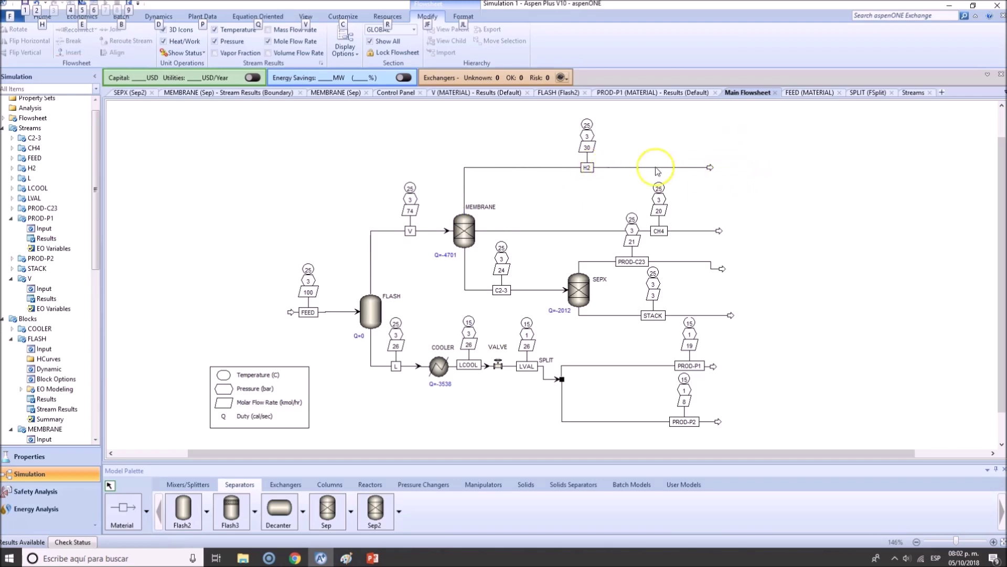
pyautogui.click(704, 225)
pyautogui.moveTo(705, 222); pyautogui.dragTo(705, 218)
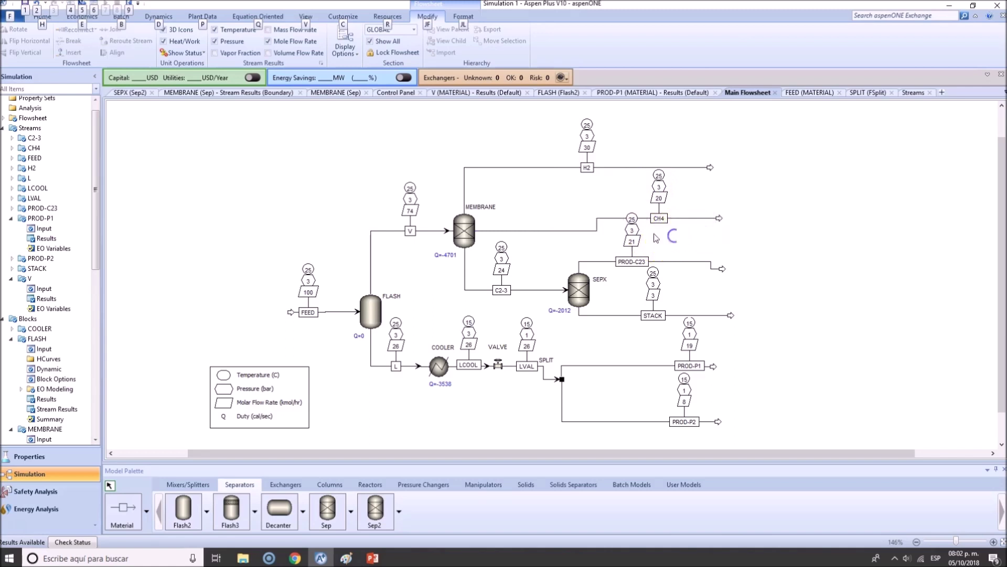
pyautogui.moveTo(551, 230); pyautogui.dragTo(552, 219)
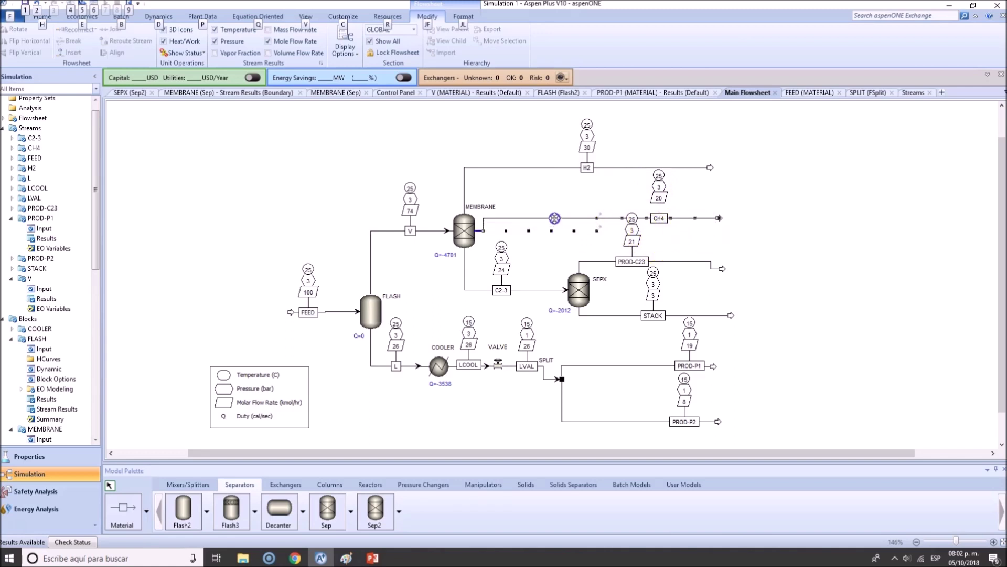
pyautogui.click(718, 235)
# - Reroute the PROD-C23 stream and shift its label and 25/3/21 tags left
pyautogui.click(723, 272)
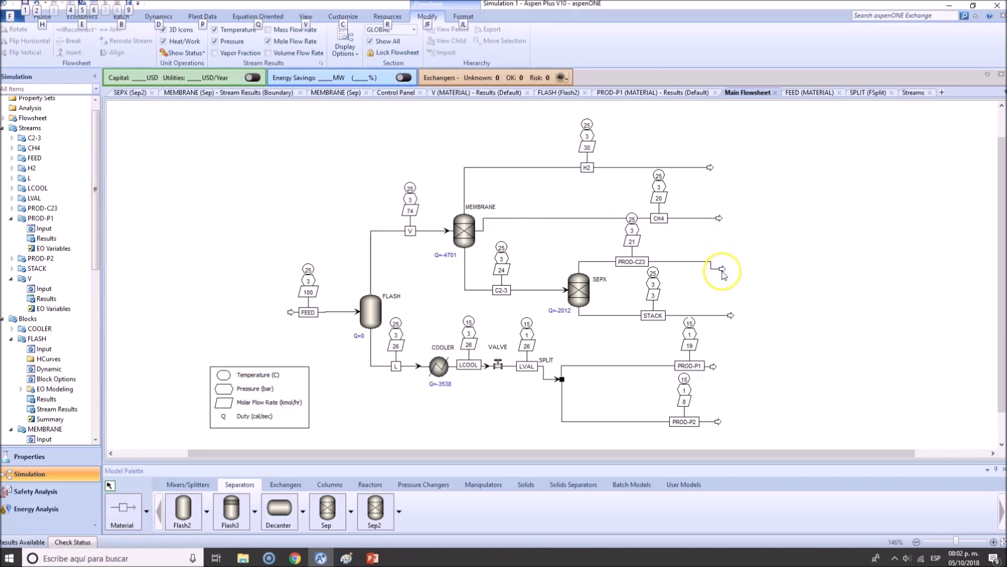
pyautogui.click(540, 289)
pyautogui.click(724, 269)
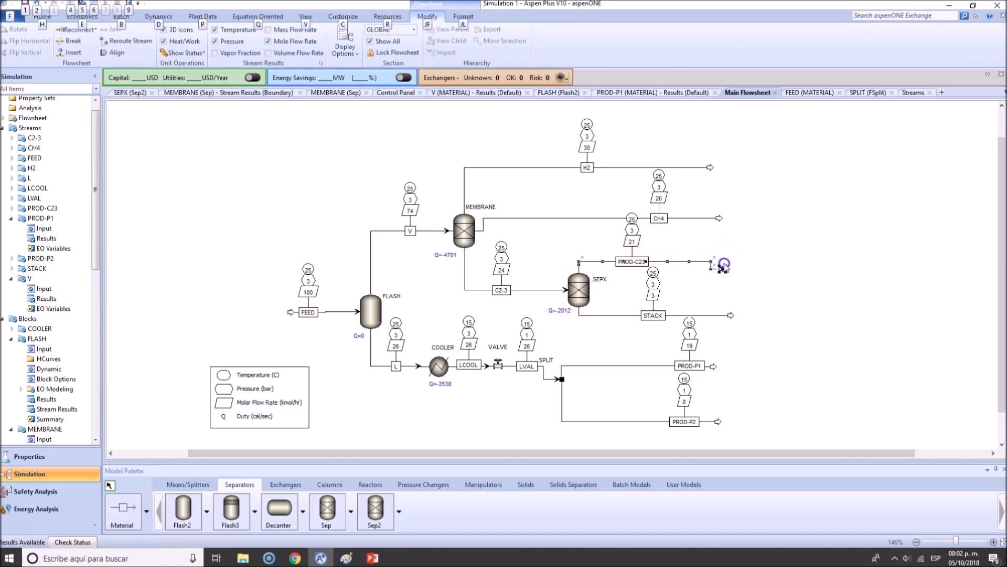
pyautogui.click(652, 236)
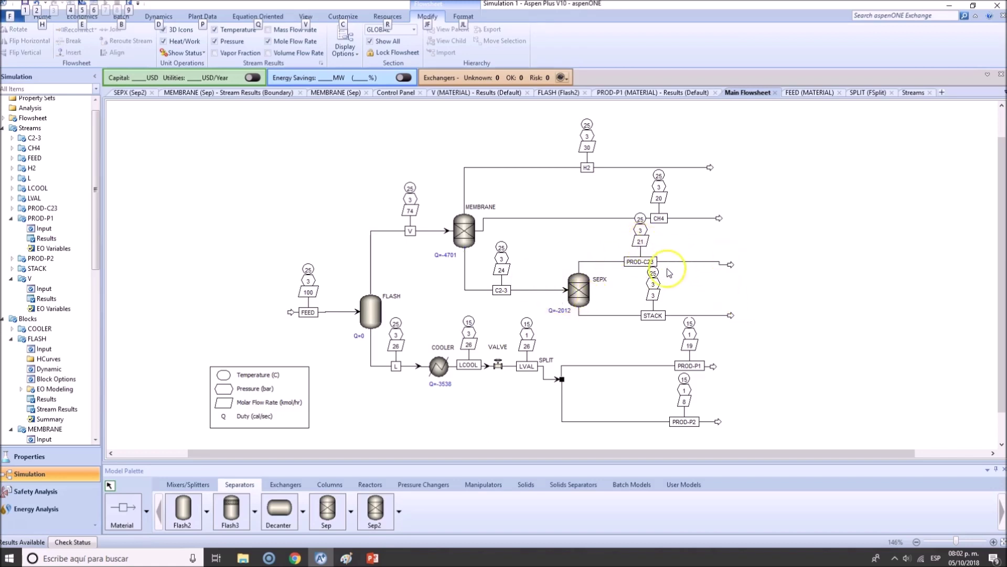
pyautogui.moveTo(654, 265); pyautogui.dragTo(637, 264)
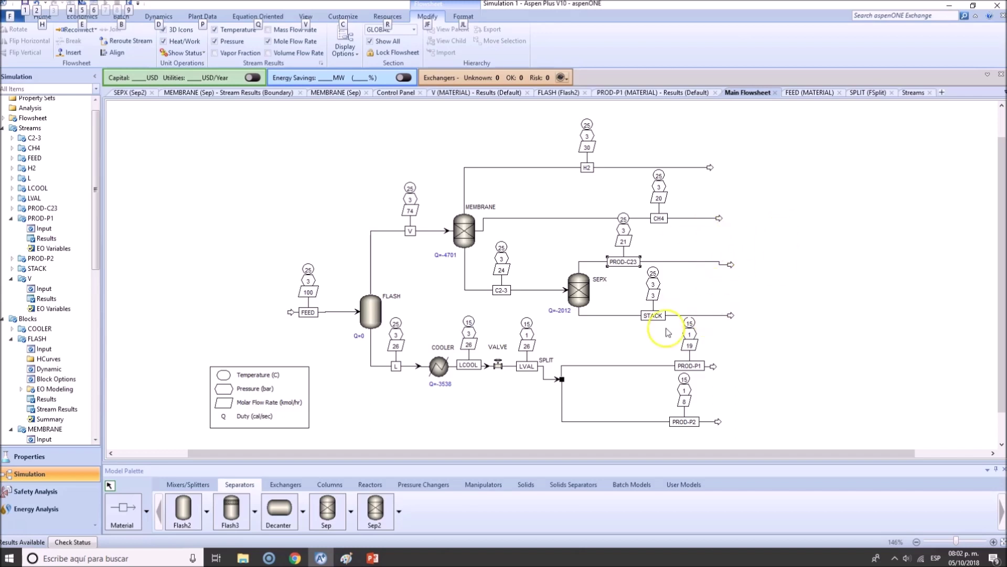
pyautogui.click(629, 325)
pyautogui.click(654, 299)
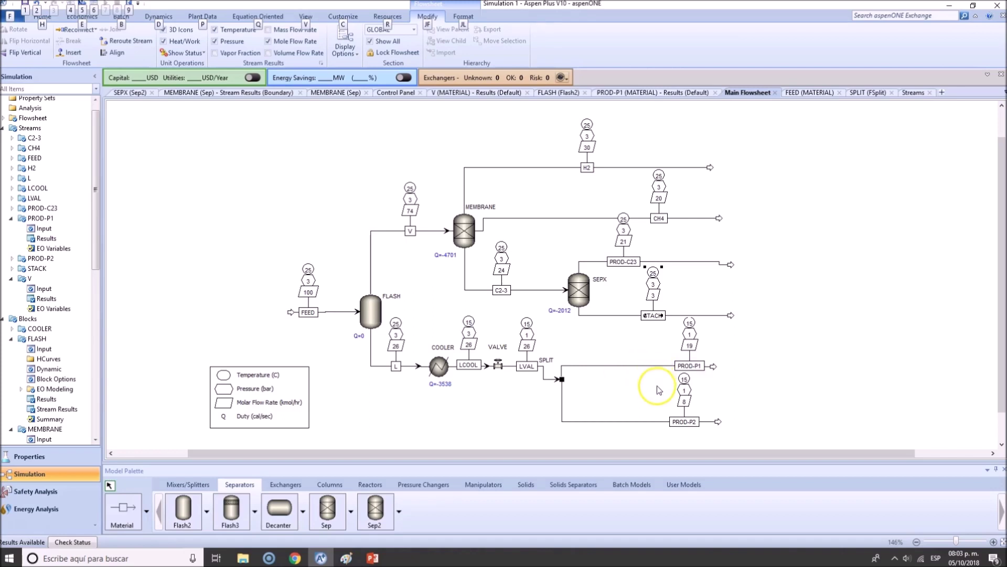
# - Open the STACK stream's results form
pyautogui.moveTo(806, 345); pyautogui.dragTo(647, 442)
pyautogui.rightClick(706, 317)
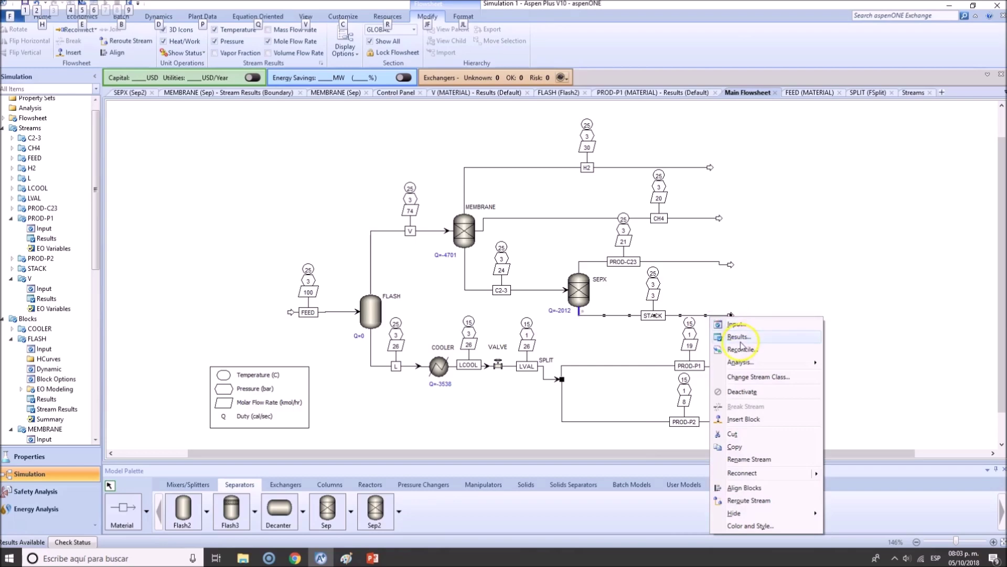
pyautogui.click(741, 345)
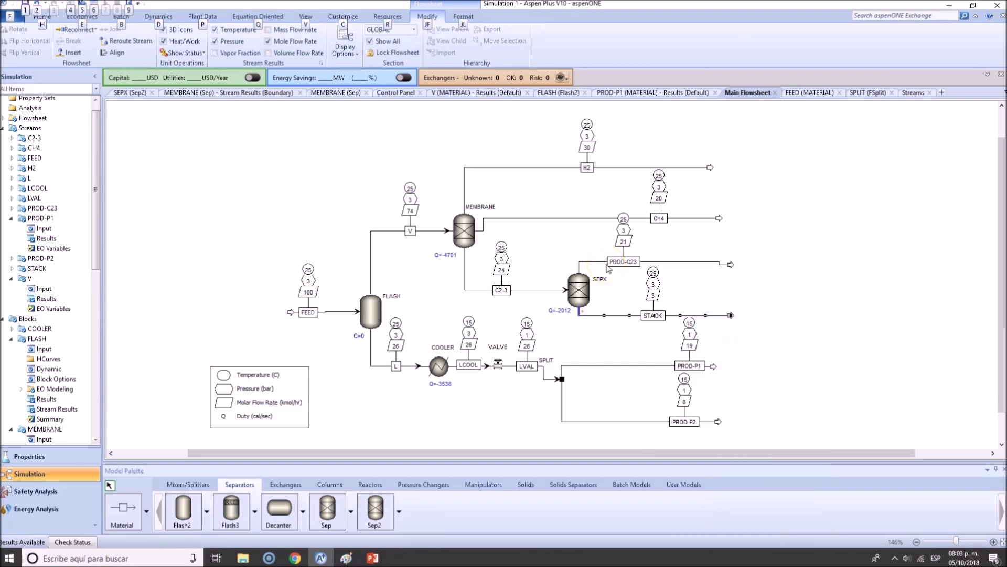
pyautogui.scroll(-3, 414, 332)
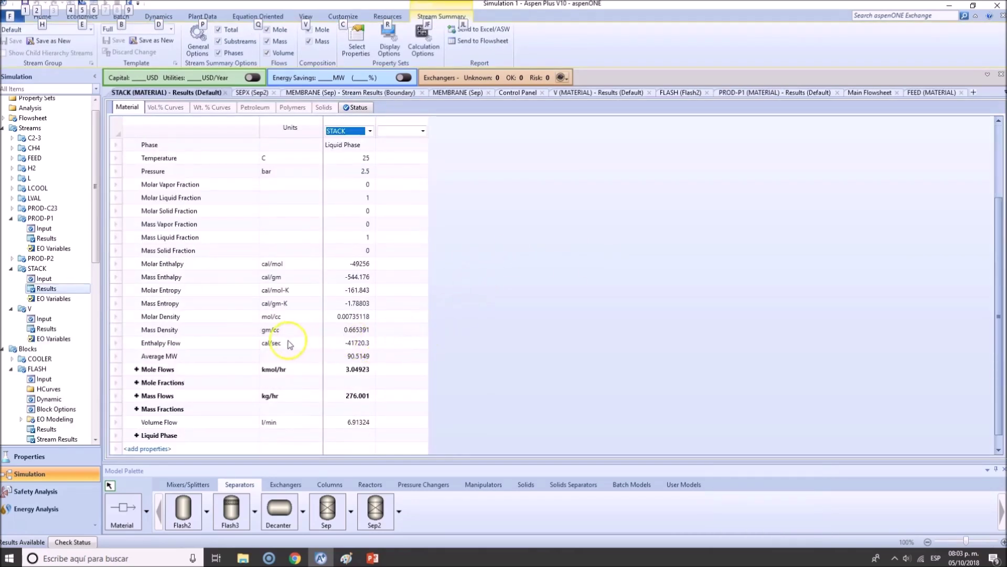
pyautogui.scroll(-1, 288, 344)
# - Expand Mole Fractions and Mole Flows and select the C6–C8 flows (2.27044, 0.614608, 0.164179 kmol/hr)
pyautogui.click(137, 370)
pyautogui.scroll(-4, 278, 365)
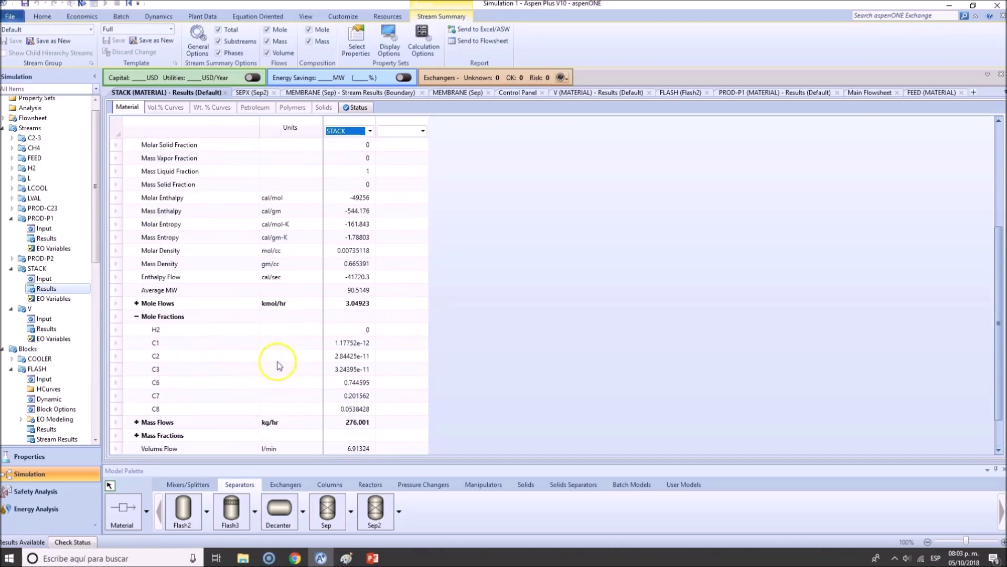
pyautogui.scroll(-2, 278, 364)
pyautogui.moveTo(315, 356)
pyautogui.mouseDown()
pyautogui.moveTo(281, 382)
pyautogui.moveTo(183, 383)
pyautogui.mouseUp()
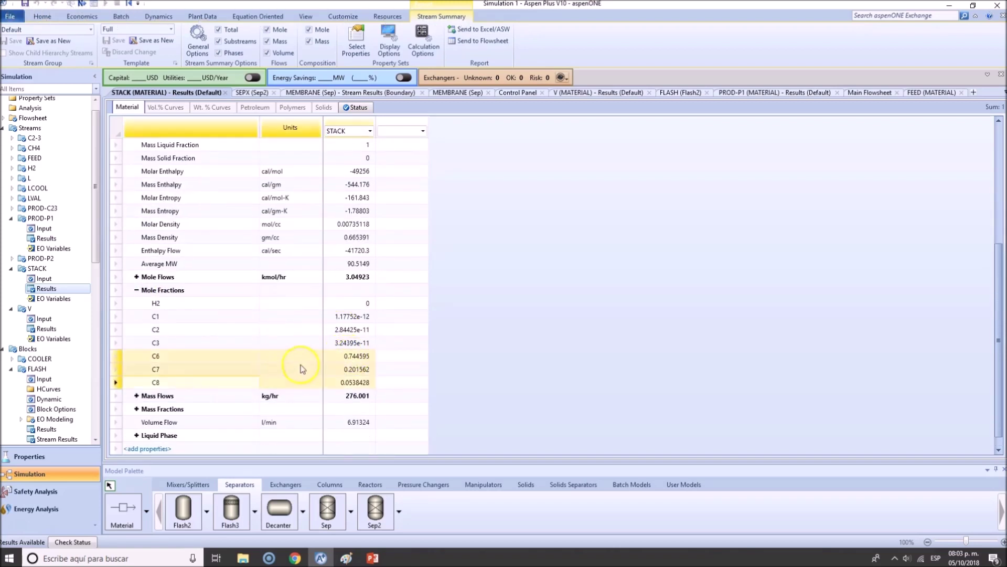
pyautogui.click(365, 368)
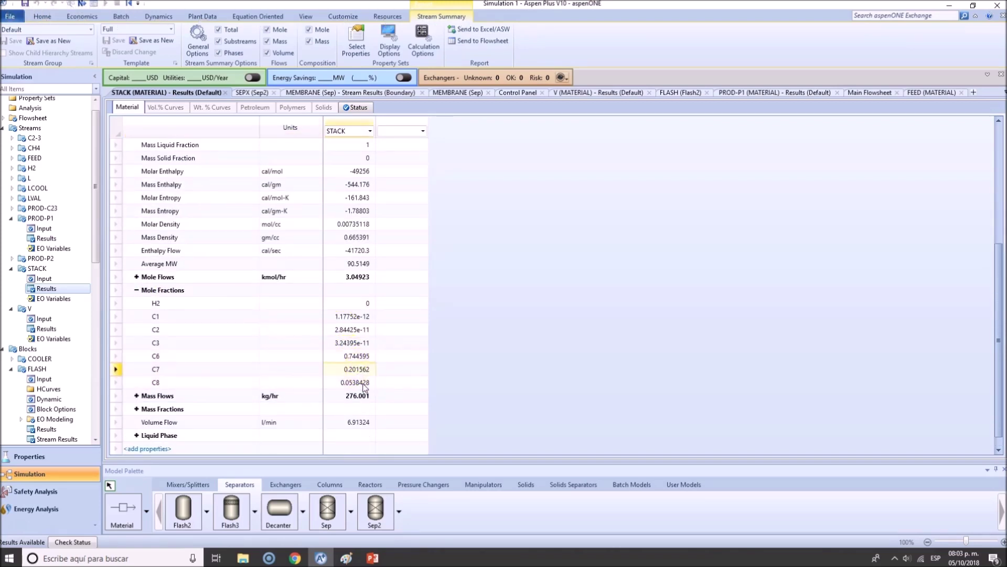
pyautogui.click(136, 277)
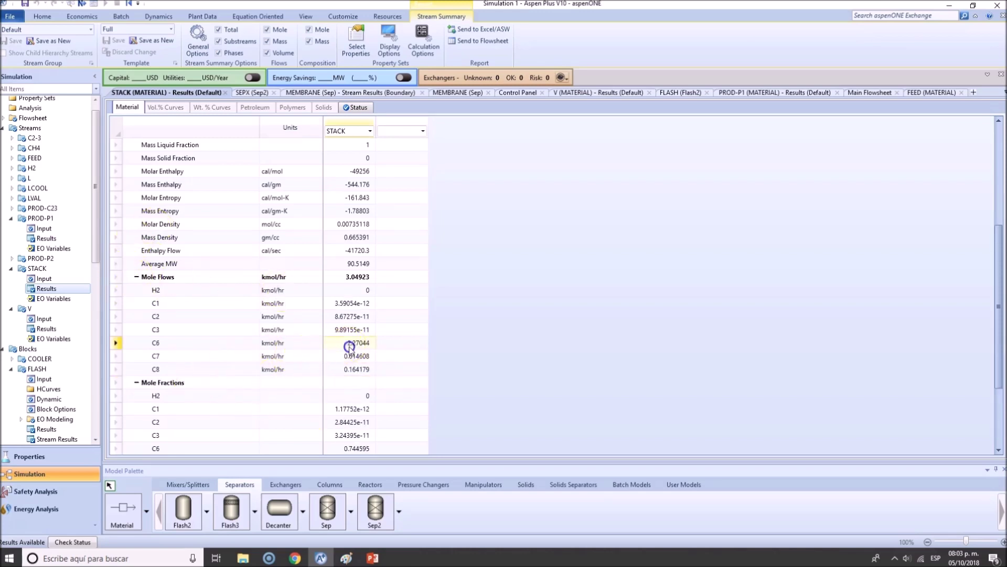
pyautogui.moveTo(349, 343); pyautogui.dragTo(351, 370)
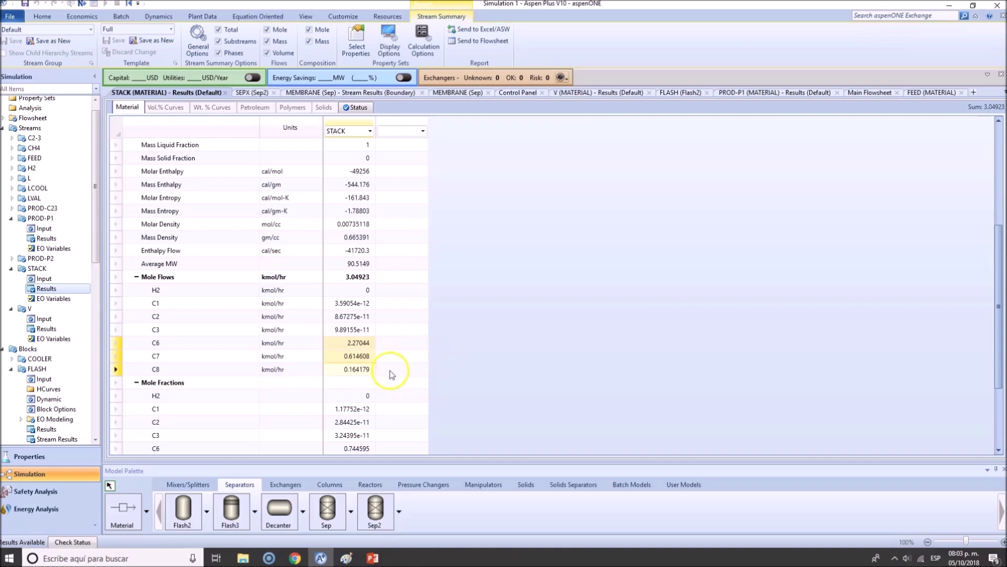
pyautogui.click(370, 130)
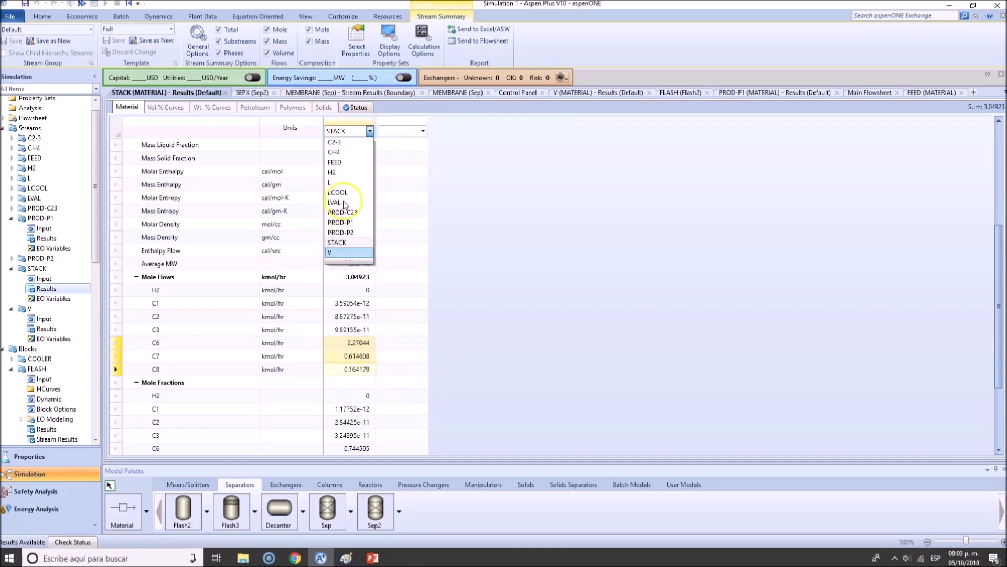
# - Show FEED results in the first column and STACK in the second
pyautogui.click(343, 162)
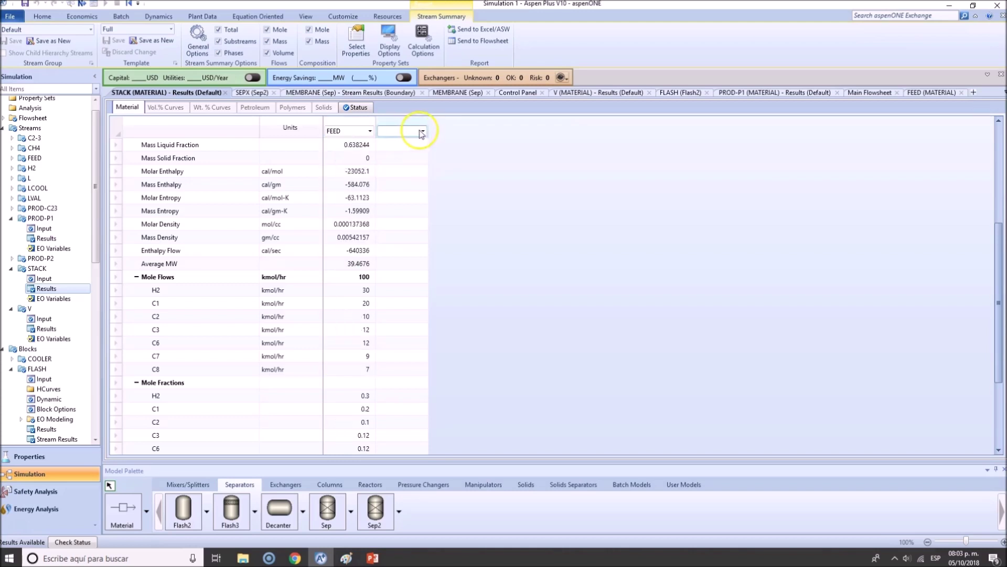
pyautogui.click(422, 131)
pyautogui.click(391, 242)
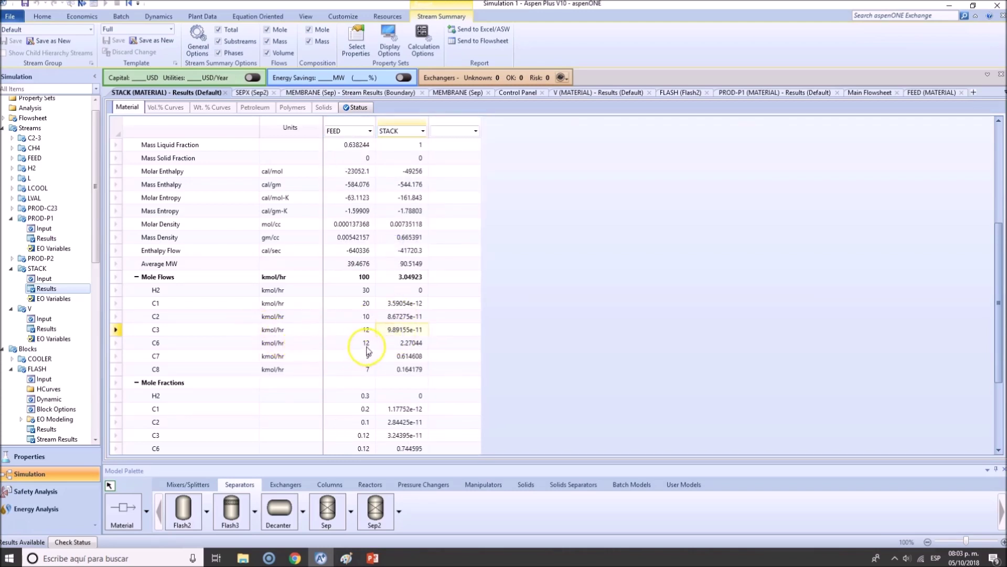
# - Compare the FEED and STACK mole flows for C6, C7 and C8
pyautogui.click(395, 344)
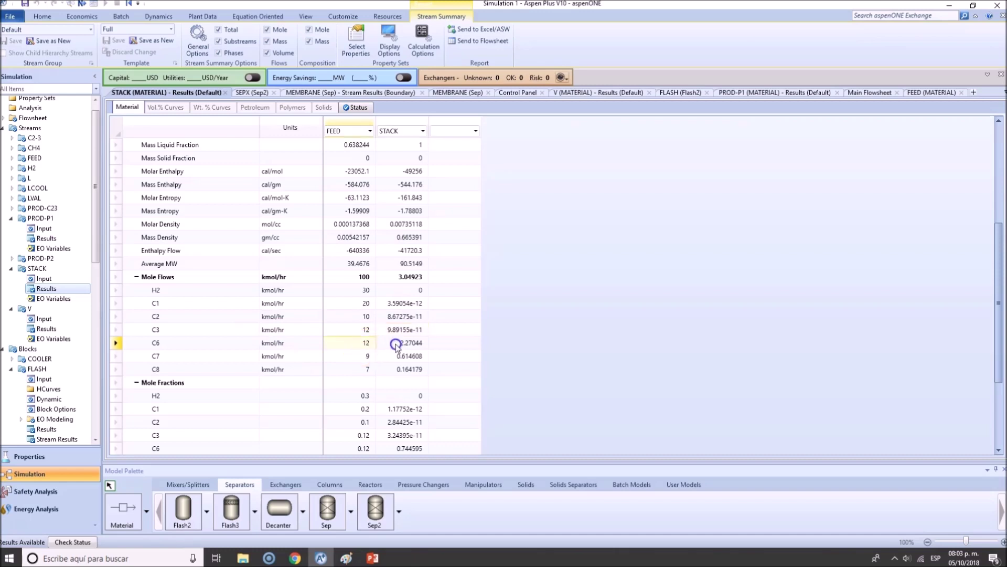
pyautogui.click(359, 344)
pyautogui.click(402, 345)
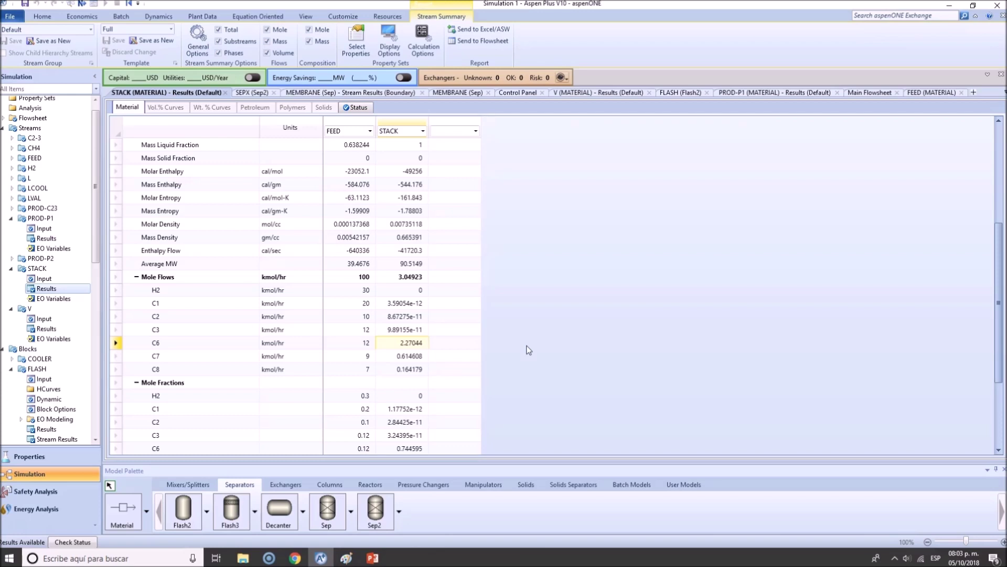
pyautogui.click(366, 342)
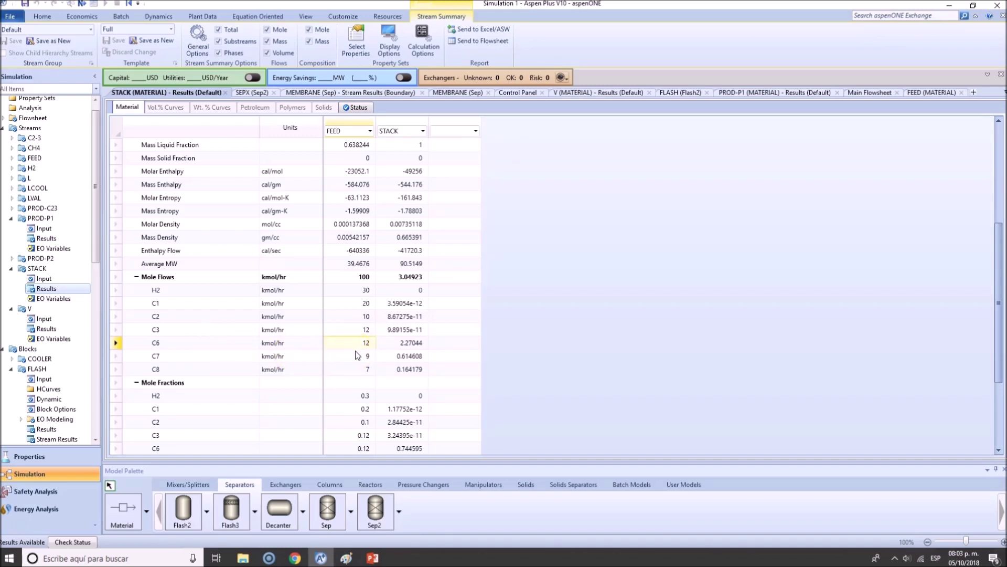
pyautogui.click(383, 344)
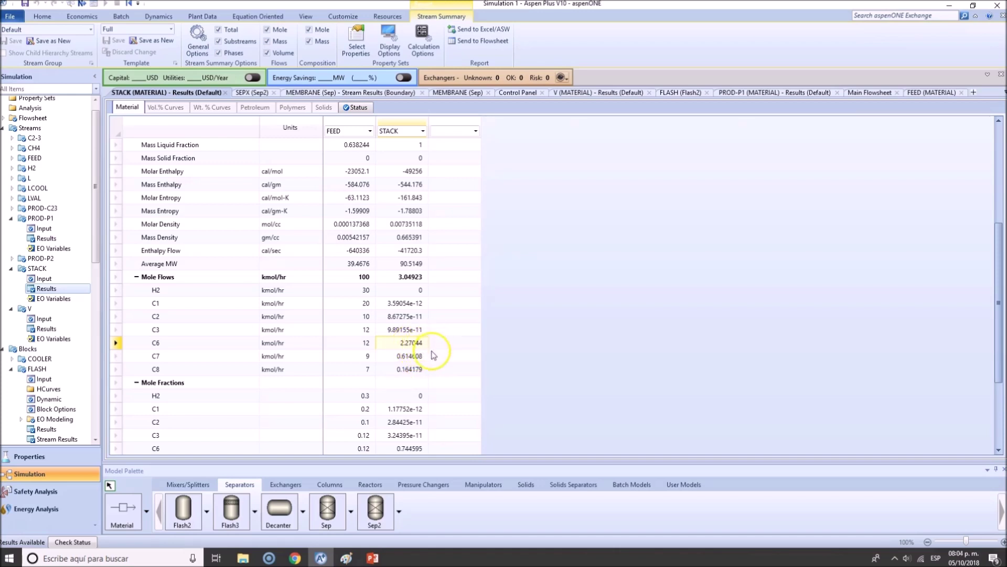
pyautogui.click(354, 357)
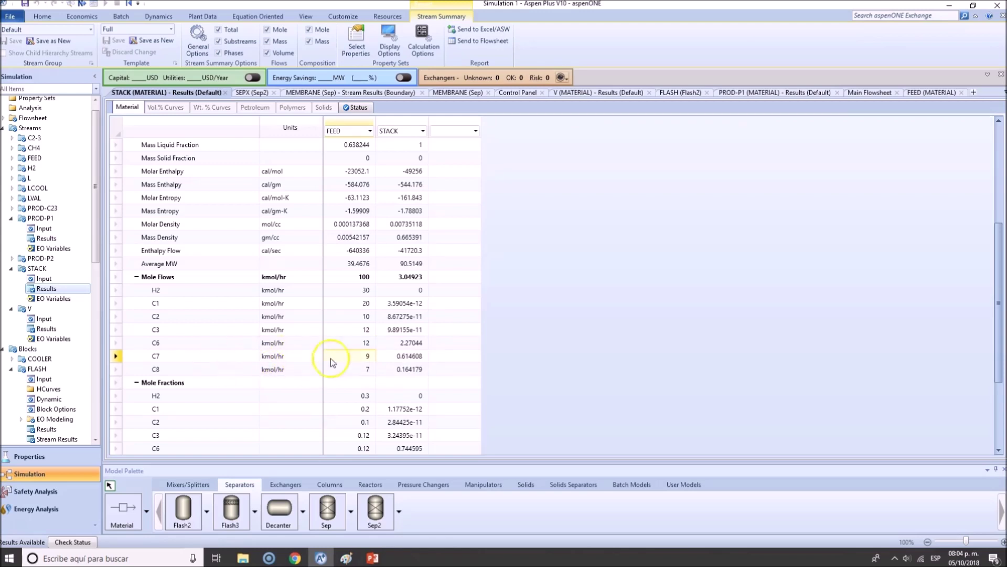
pyautogui.click(394, 356)
pyautogui.click(360, 356)
pyautogui.click(399, 356)
pyautogui.click(395, 344)
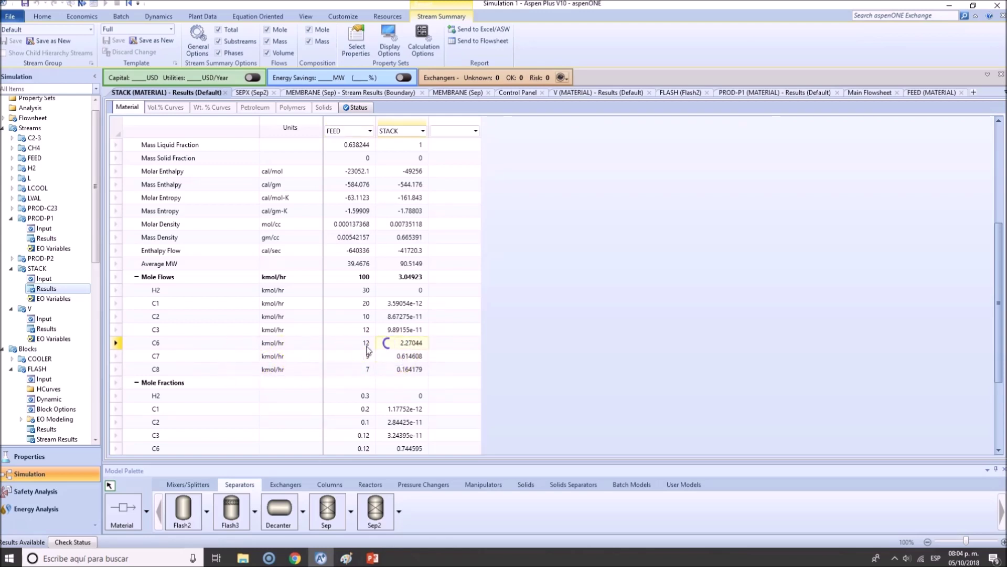
pyautogui.click(362, 344)
pyautogui.click(395, 348)
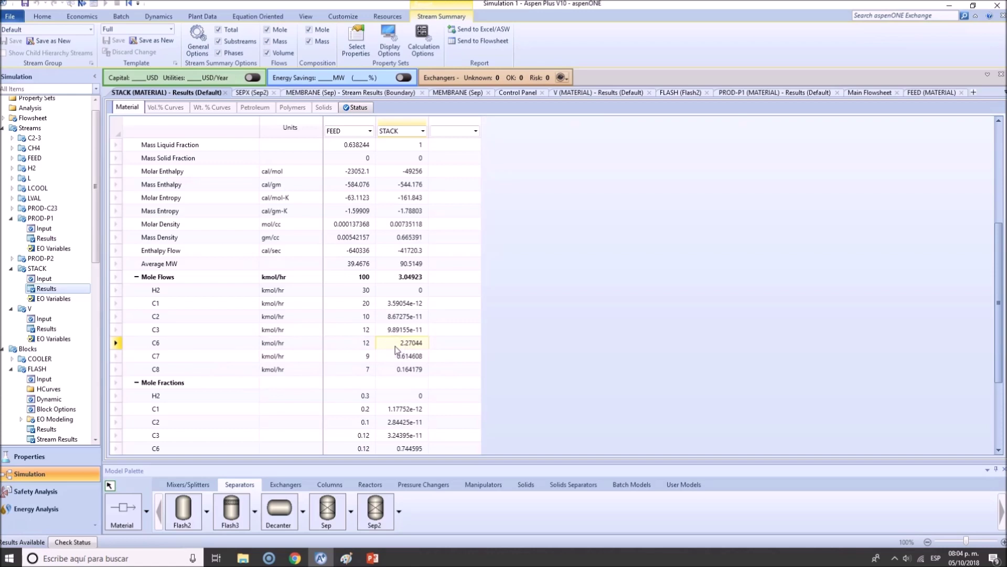
pyautogui.click(360, 369)
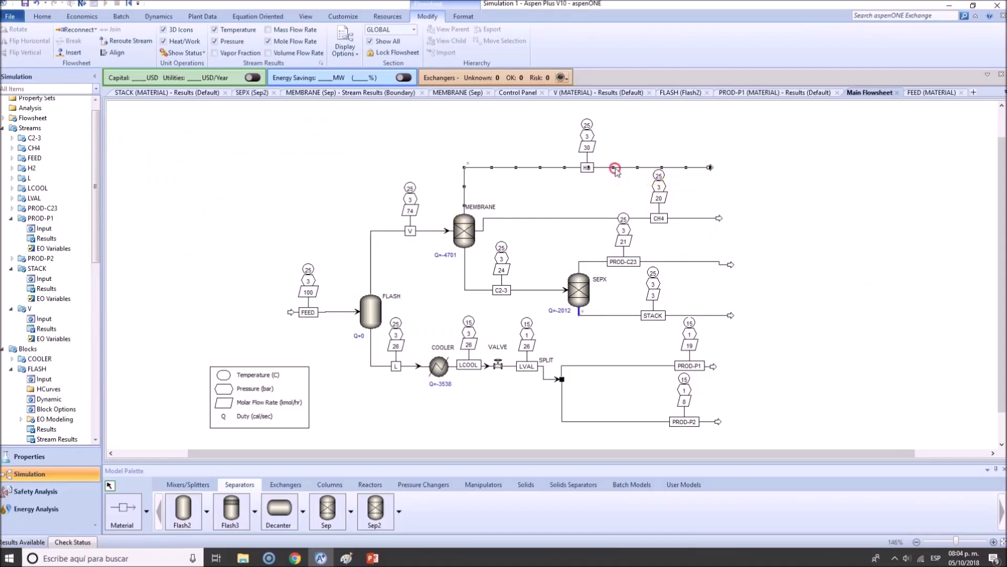
# - Switch to the Home ribbon and collapse the Streams and Blocks folders in the navigation tree
pyautogui.rightClick(614, 167)
pyautogui.click(817, 191)
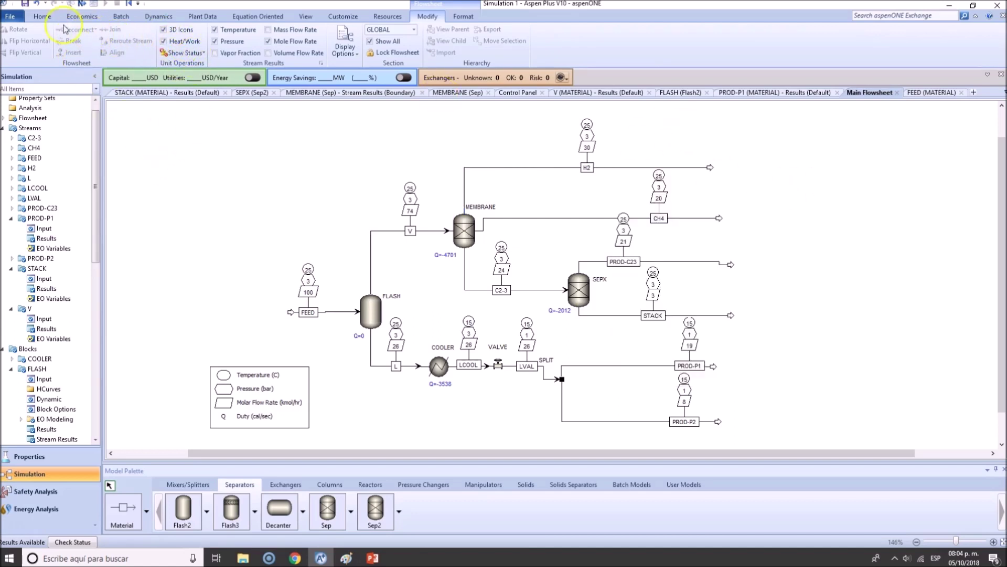
pyautogui.click(42, 17)
pyautogui.scroll(-6, 50, 202)
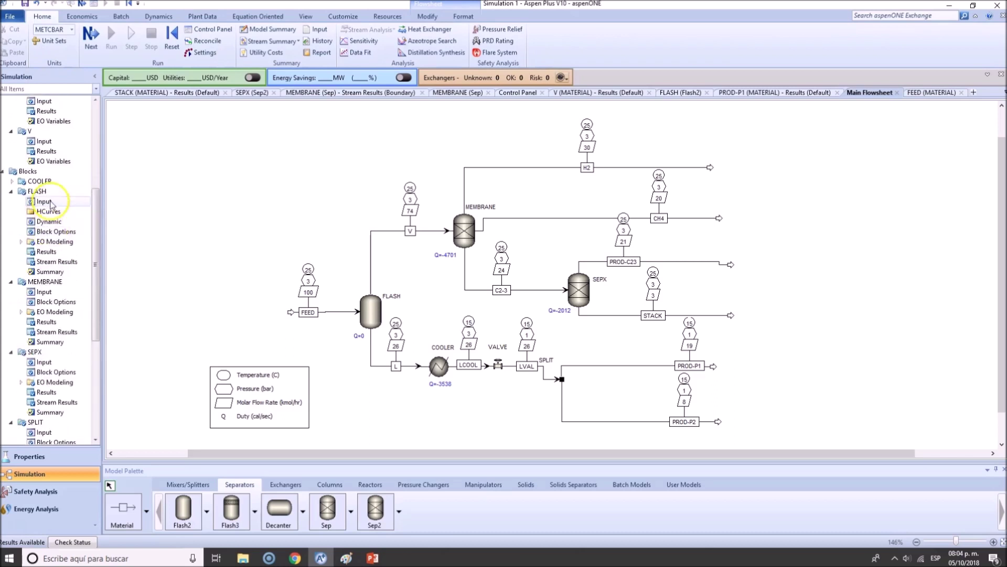
pyautogui.scroll(8, 50, 202)
pyautogui.click(3, 141)
pyautogui.click(3, 151)
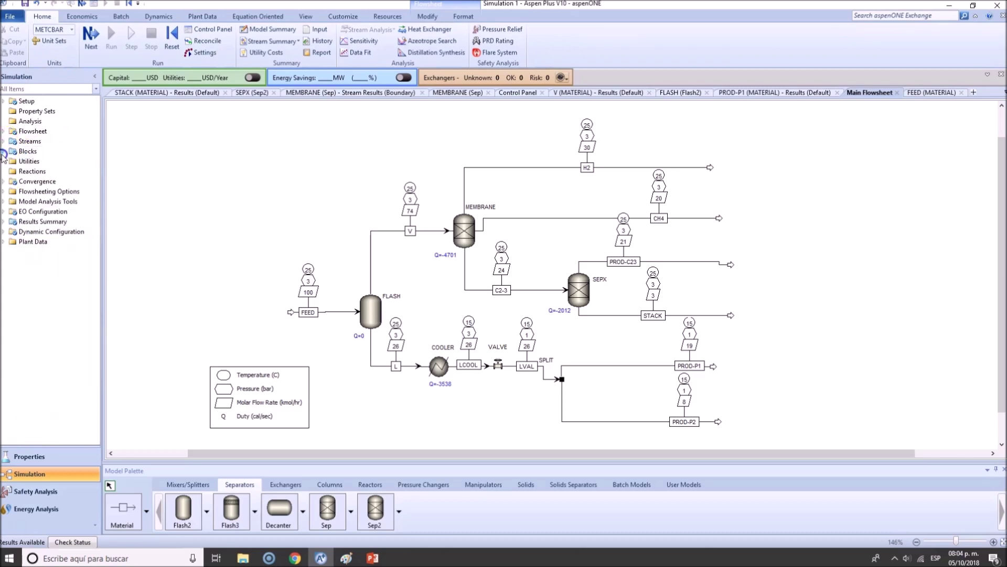
# - Open Results Summary Streams and expand Mole Fractions to list H2 through C8 per stream
pyautogui.click(3, 223)
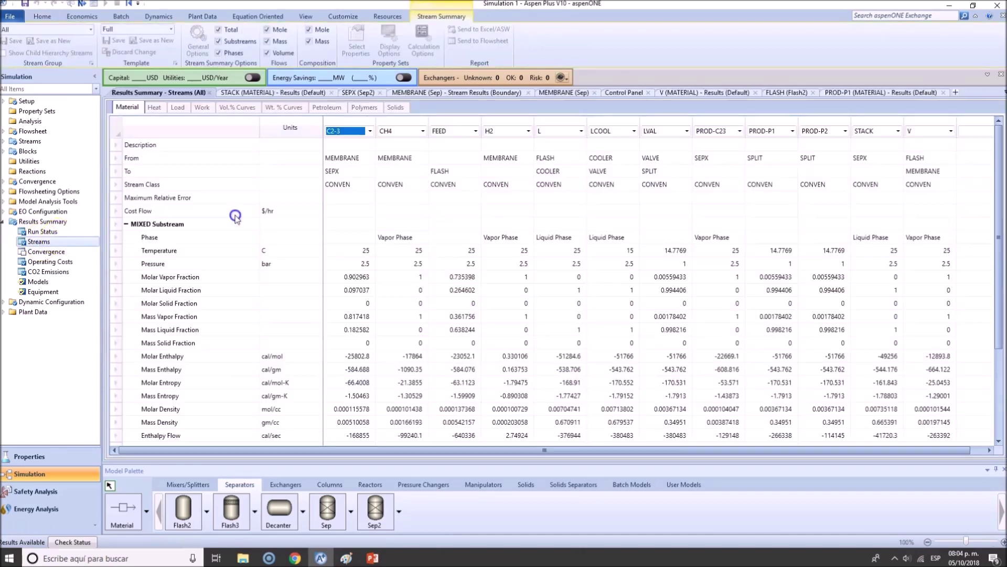
pyautogui.moveTo(363, 449); pyautogui.dragTo(325, 452)
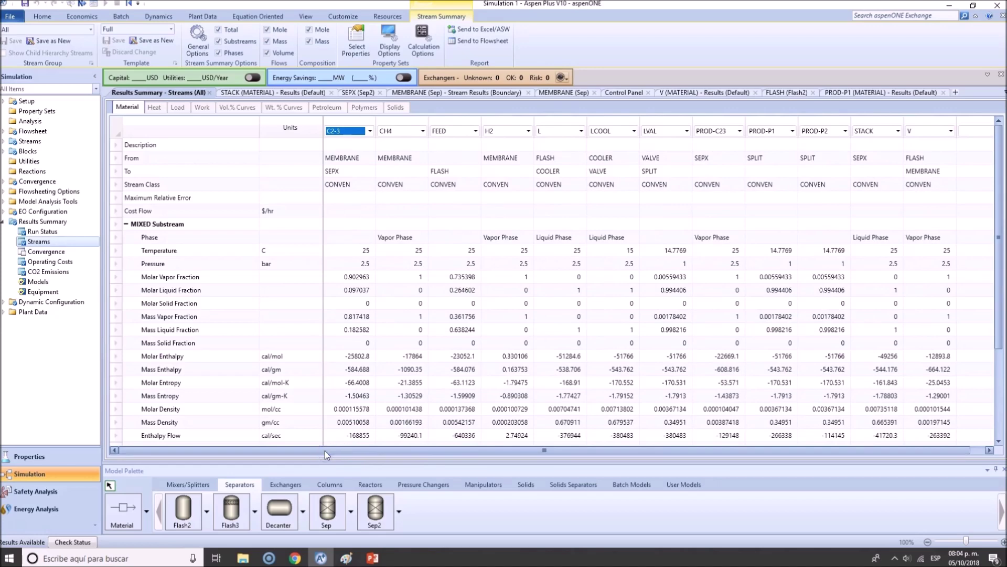
pyautogui.scroll(-3, 697, 315)
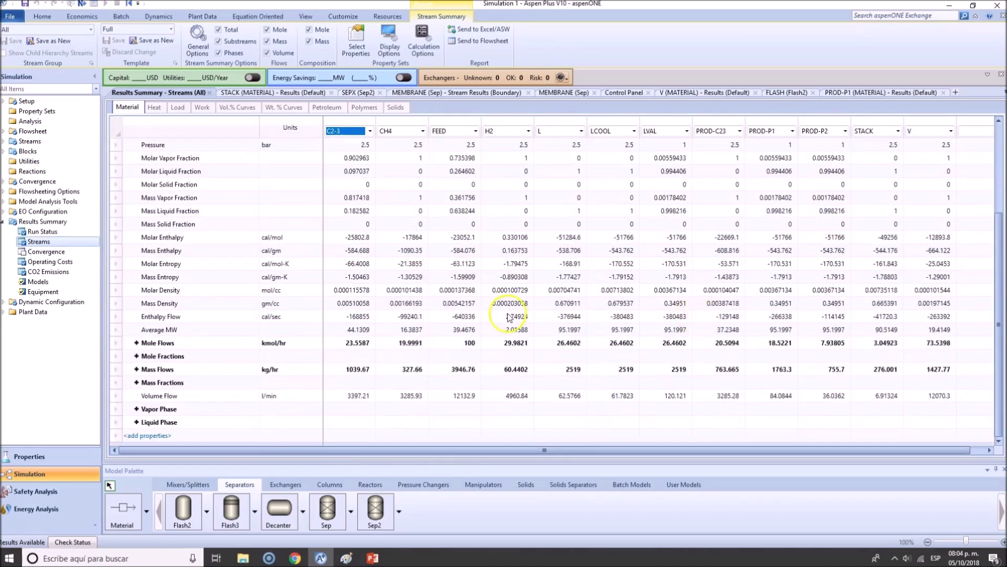
pyautogui.click(138, 342)
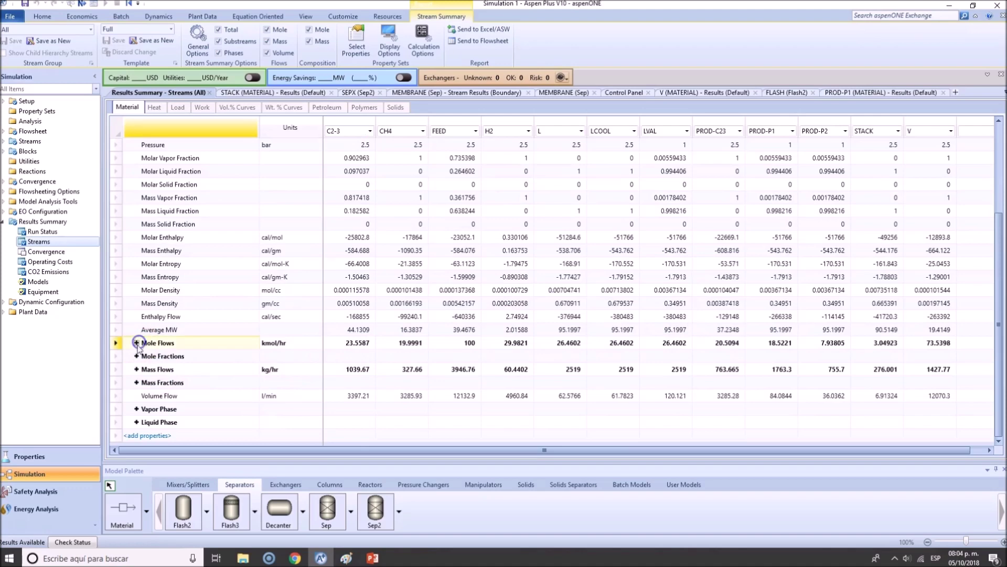
pyautogui.click(137, 356)
pyautogui.scroll(-1, 236, 342)
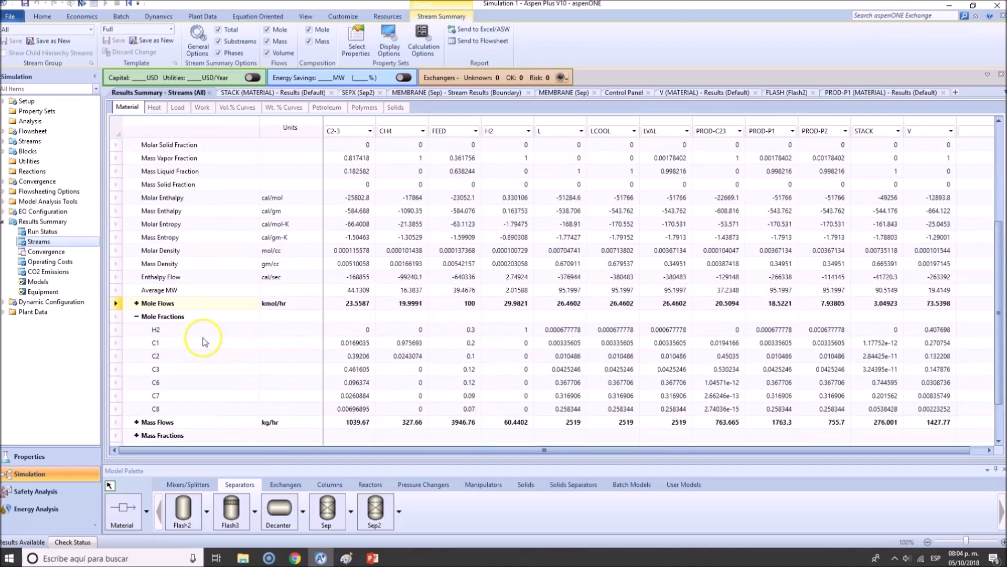
pyautogui.moveTo(387, 377); pyautogui.dragTo(926, 409)
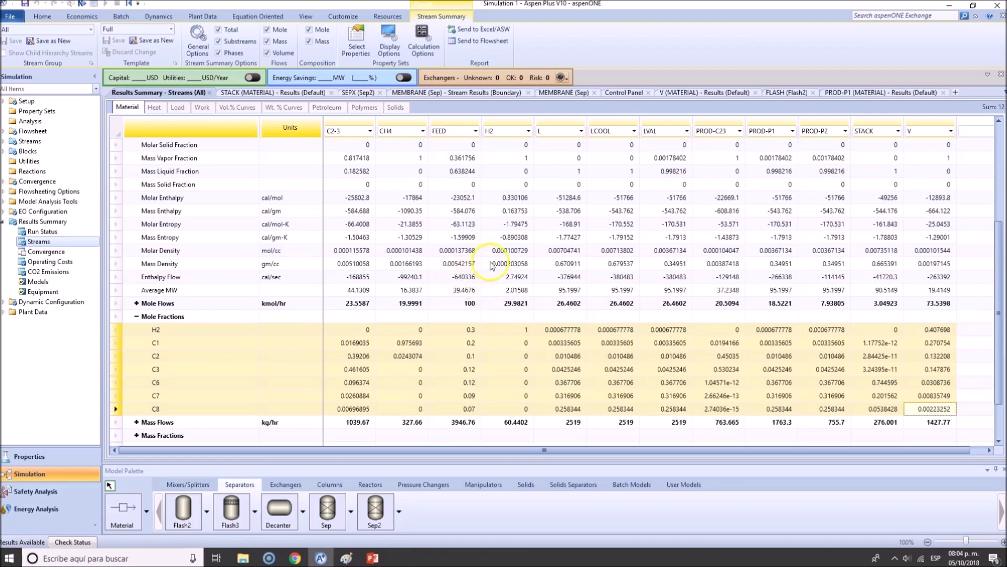
# - Inspect the PROD-P2 and PROD-P1 columns and PROD-P1's H2 mole fraction
pyautogui.click(823, 121)
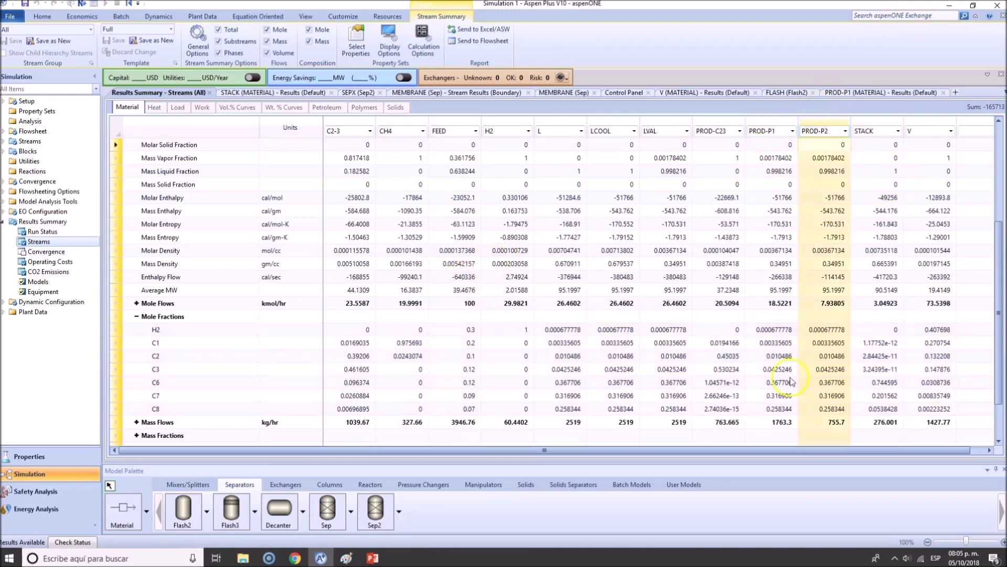
pyautogui.click(775, 123)
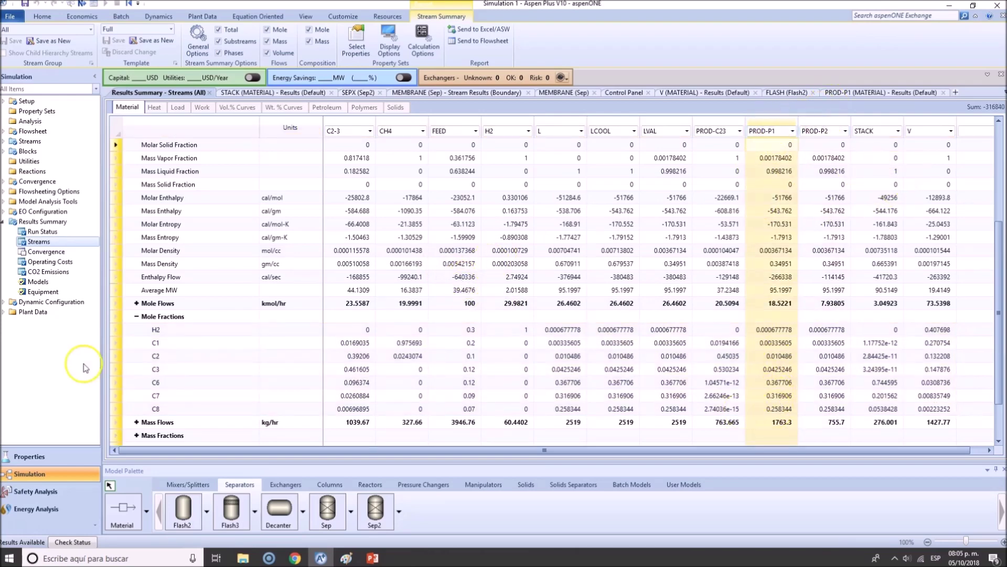
pyautogui.click(178, 330)
pyautogui.click(775, 330)
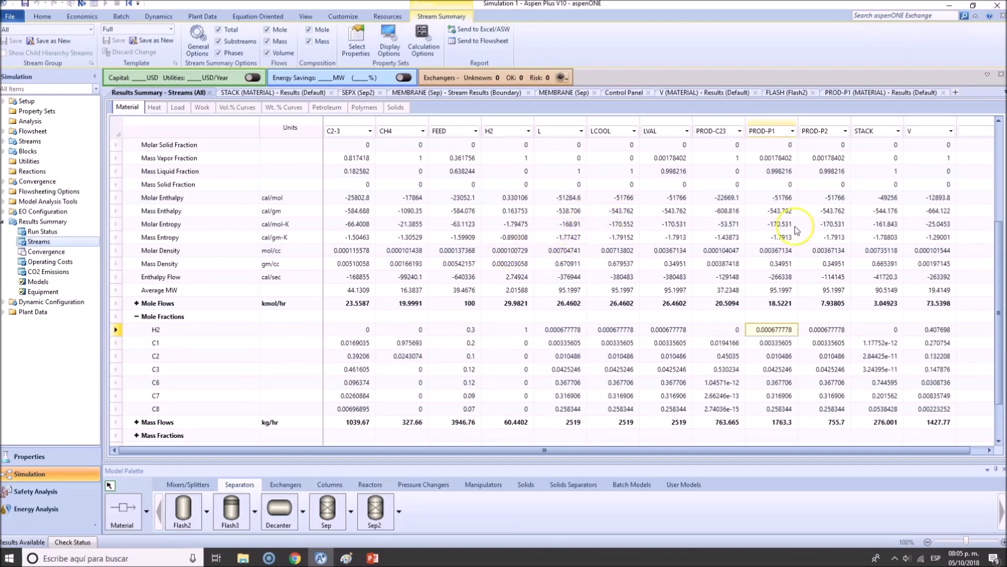
# - Collapse Mole Fractions, expand Mole Flows, and check PROD-P1's total of 18.5221 kmol/hr
pyautogui.click(136, 316)
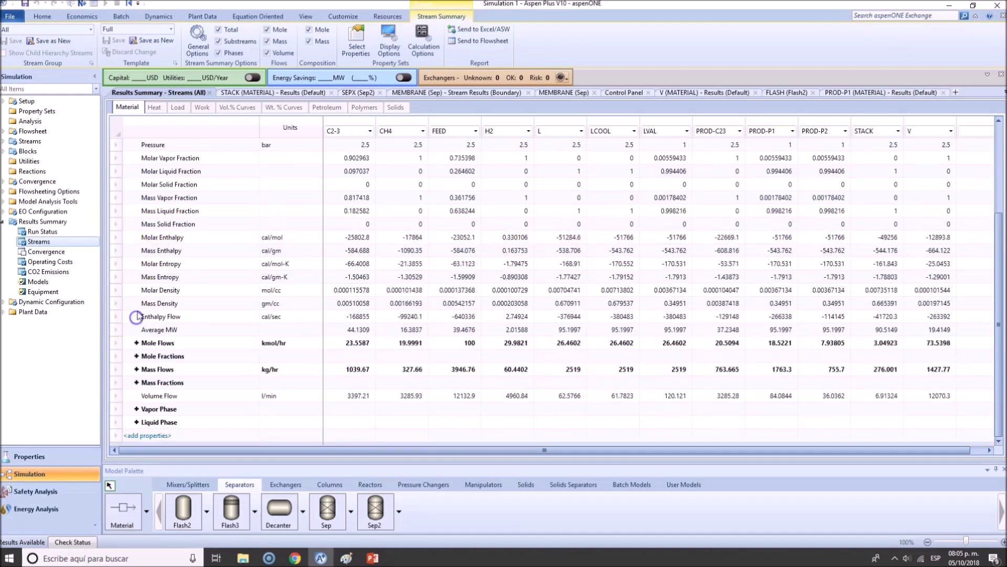
pyautogui.click(136, 342)
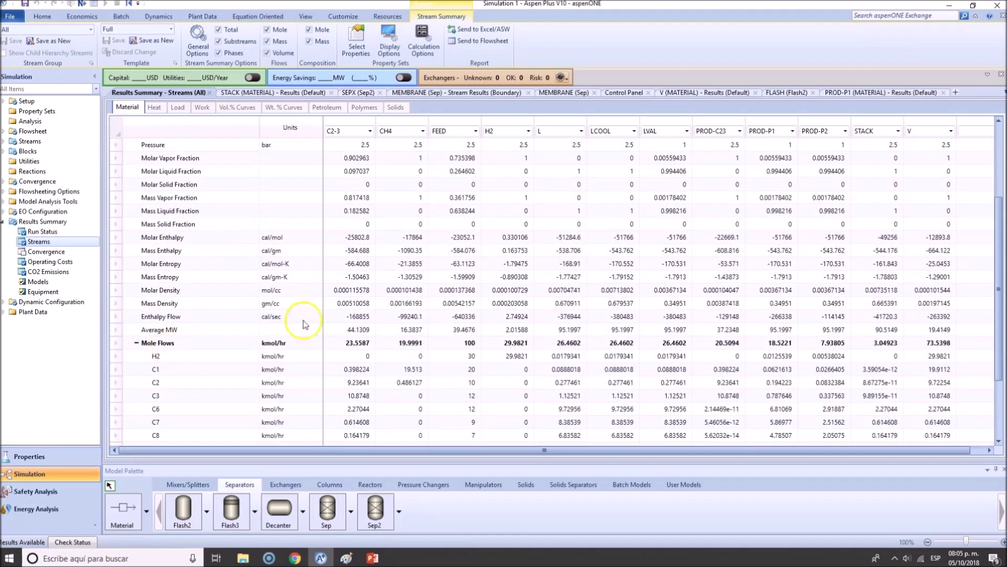
pyautogui.click(777, 125)
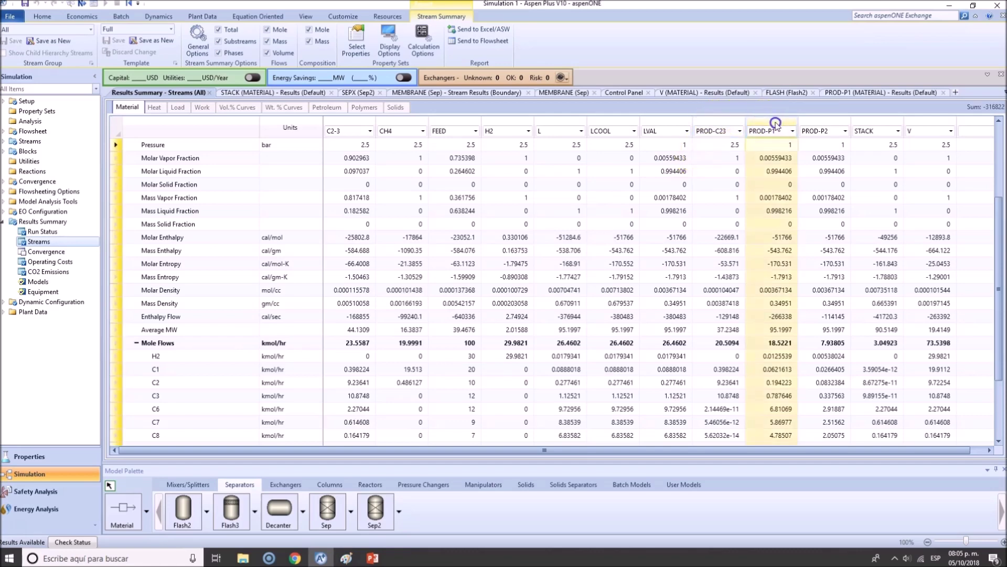
pyautogui.click(780, 343)
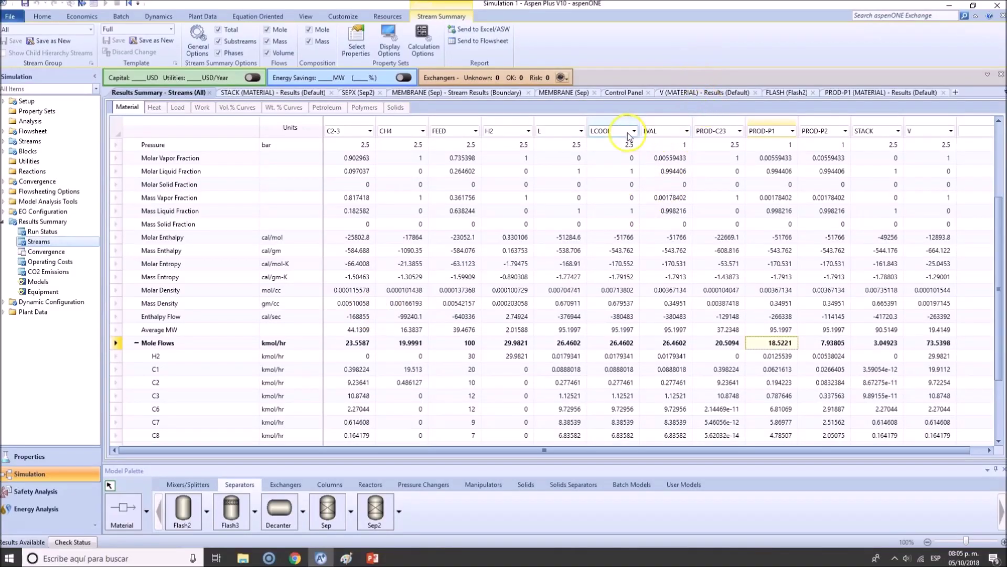
# - Check the H2 stream's volume flow of 4960.84 l/min
pyautogui.click(496, 130)
pyautogui.scroll(1, 489, 233)
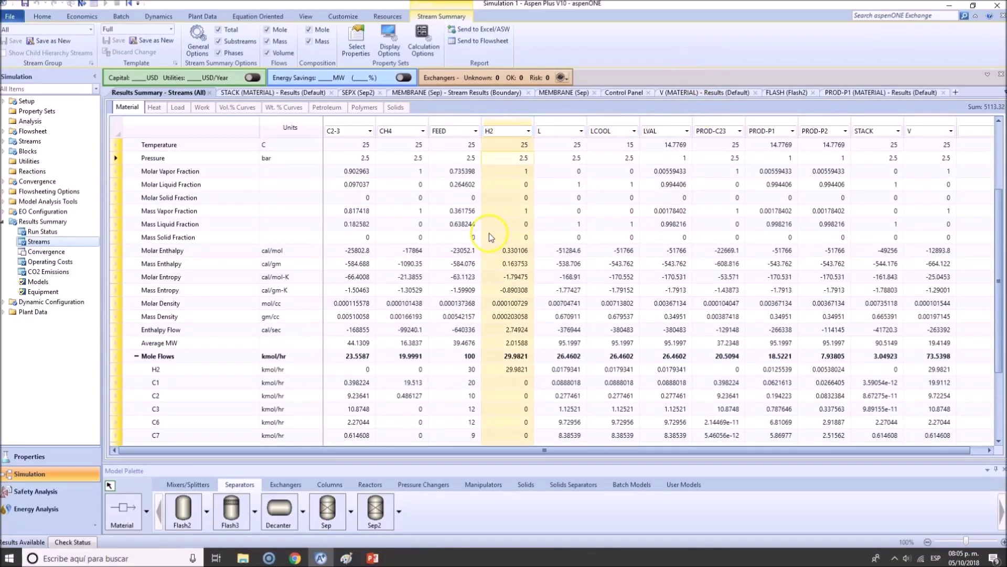
pyautogui.scroll(-2, 487, 236)
pyautogui.scroll(-2, 487, 240)
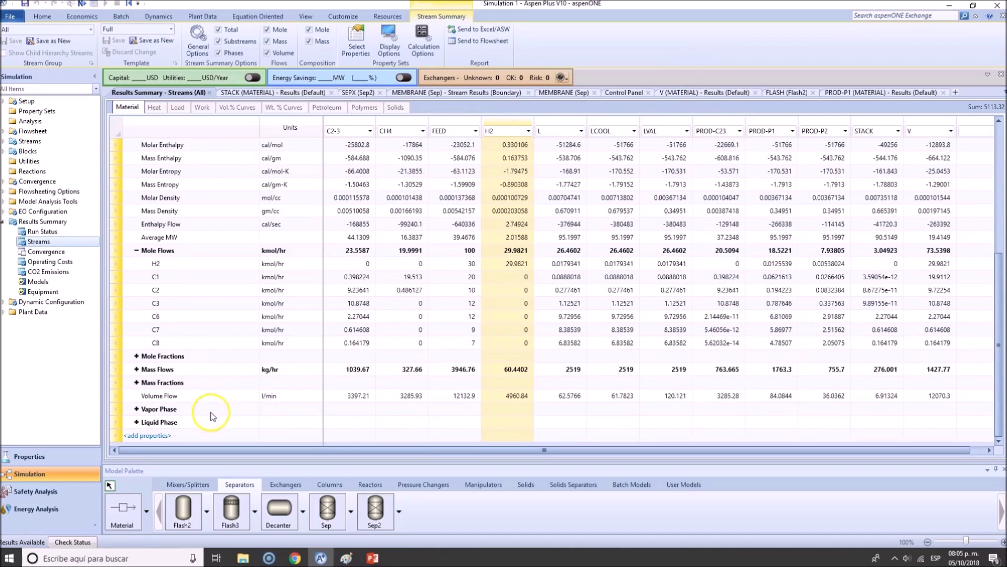
pyautogui.click(498, 397)
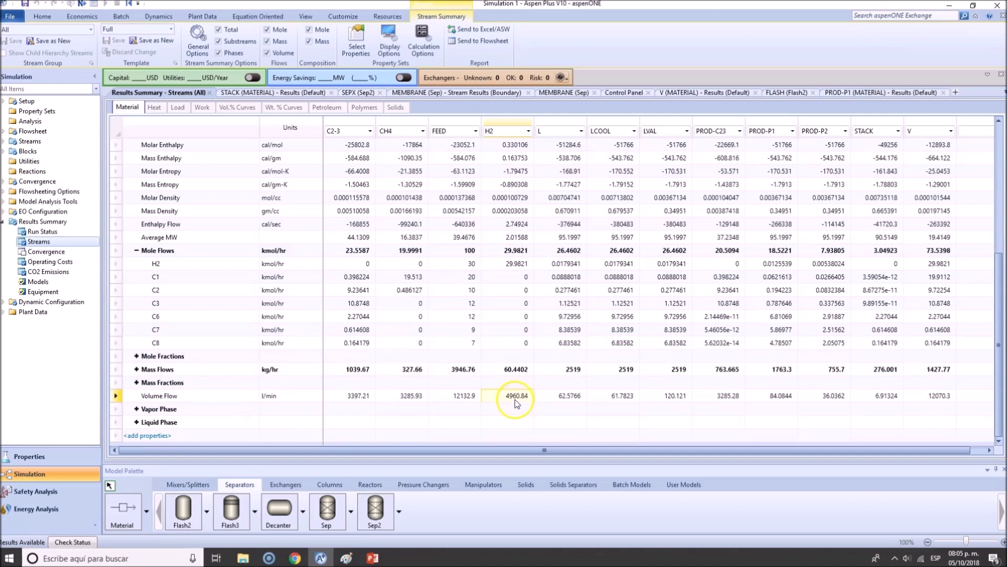
# - Change the Volume Flow unit to gal/hr, giving H2 78630.9
pyautogui.click(298, 399)
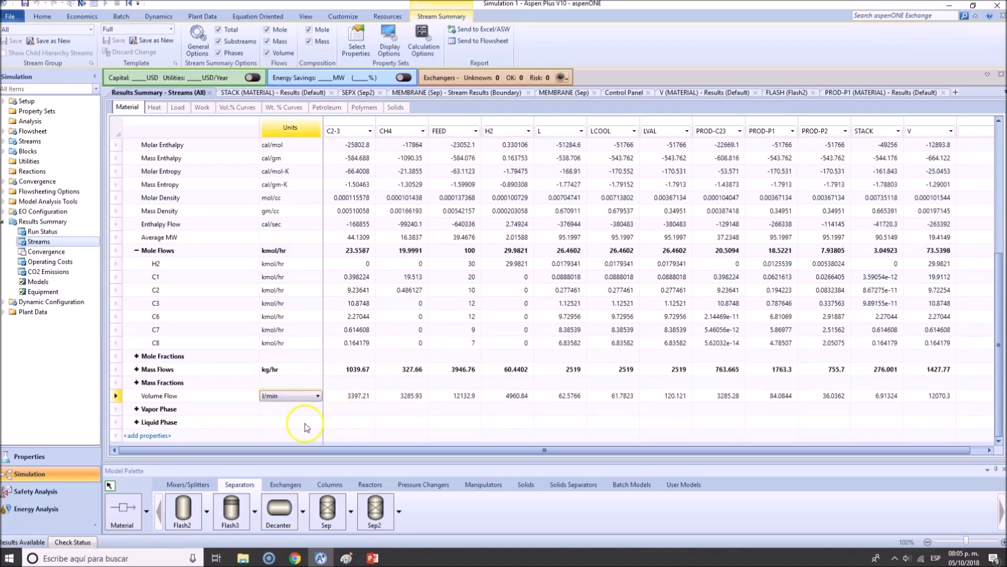
pyautogui.click(318, 396)
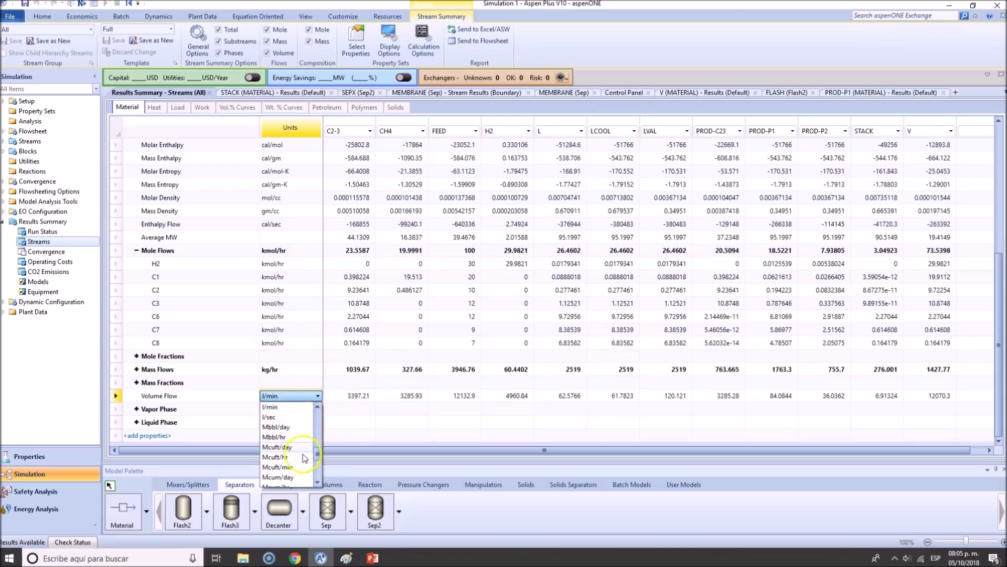
pyautogui.scroll(-2, 305, 458)
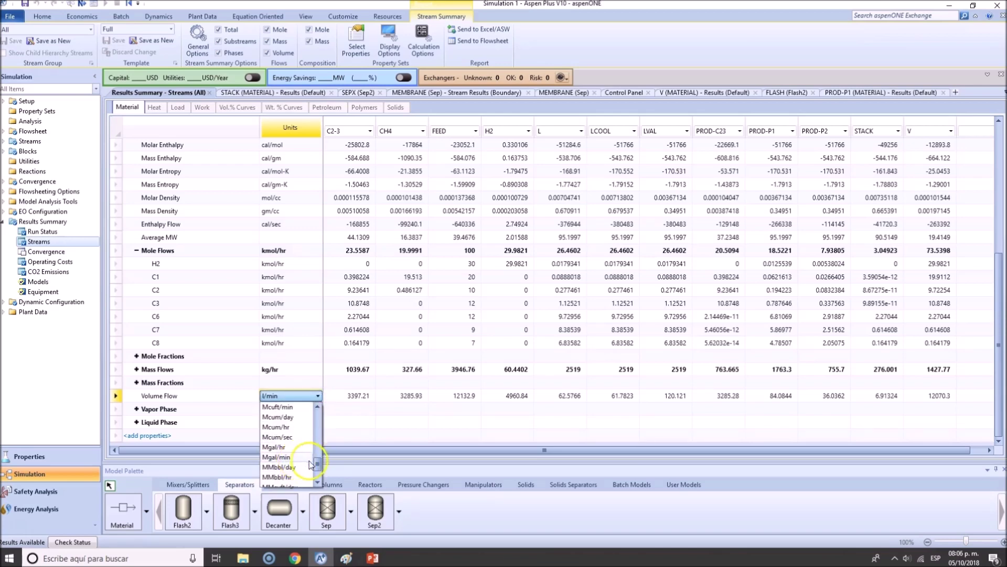
pyautogui.scroll(3, 314, 464)
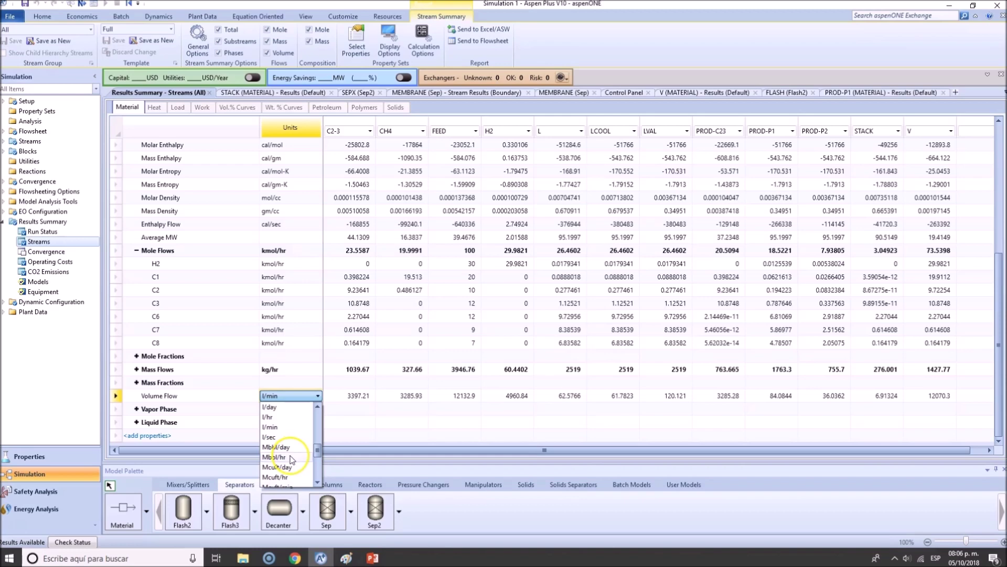
pyautogui.scroll(4, 290, 459)
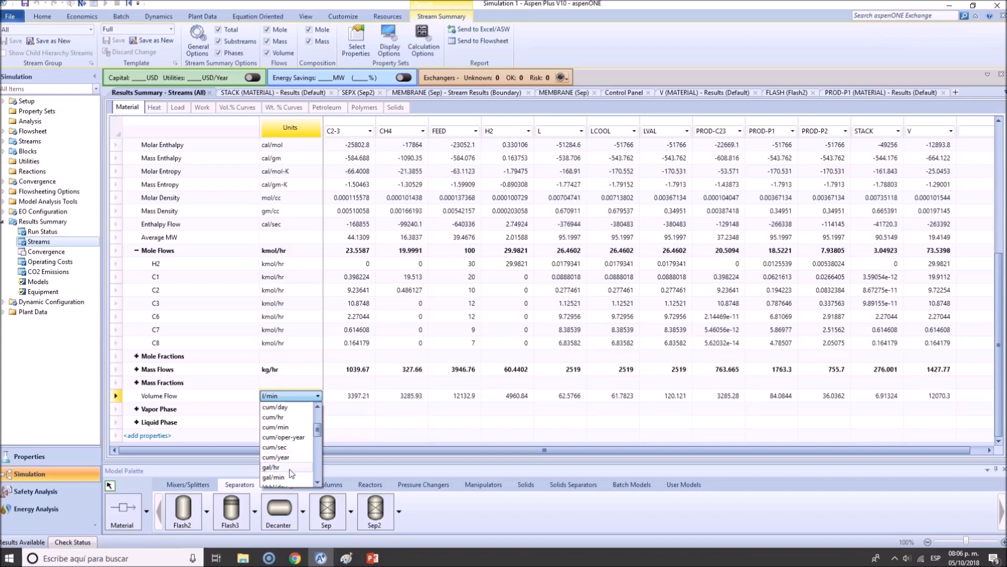
pyautogui.click(289, 468)
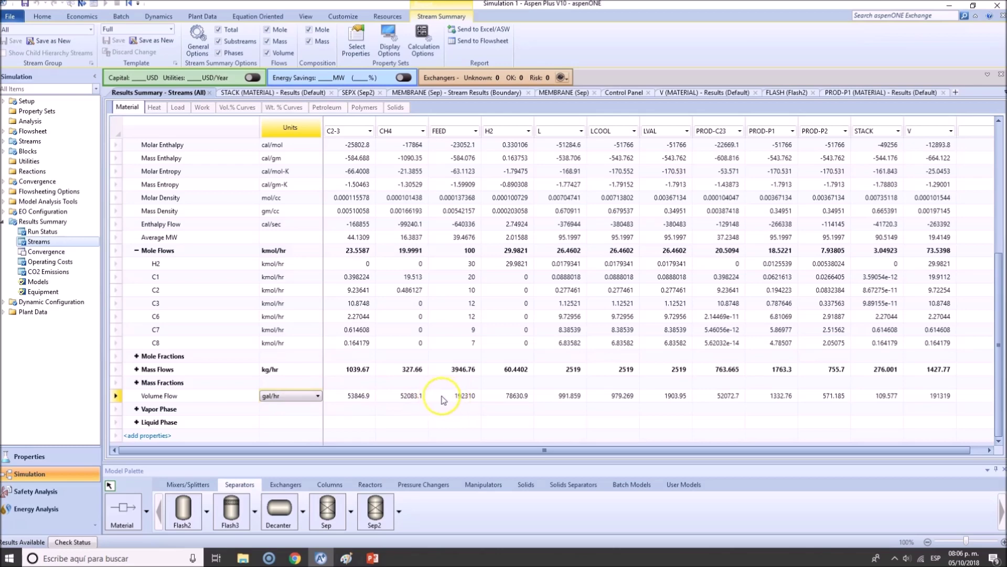
pyautogui.click(490, 397)
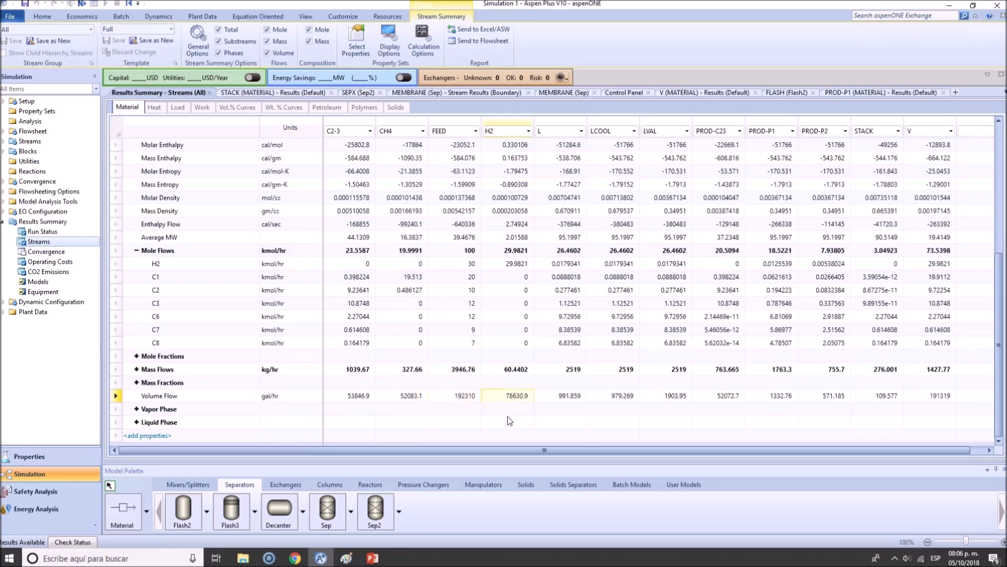
# - Switch the Volume Flow unit to cum/day (H2 7143.61, FEED 17471.4)
pyautogui.click(302, 396)
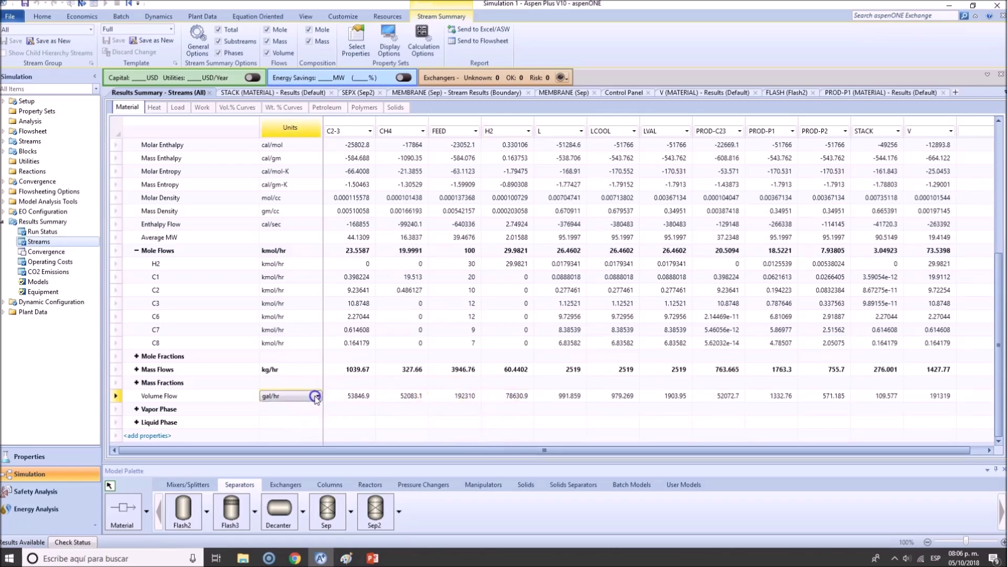
pyautogui.click(317, 396)
pyautogui.scroll(2, 311, 415)
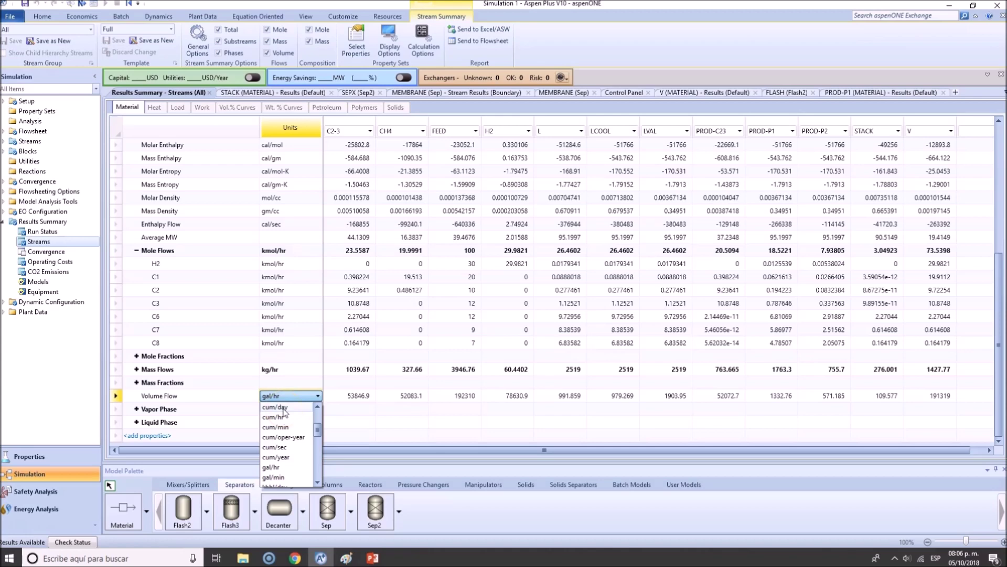
pyautogui.click(284, 407)
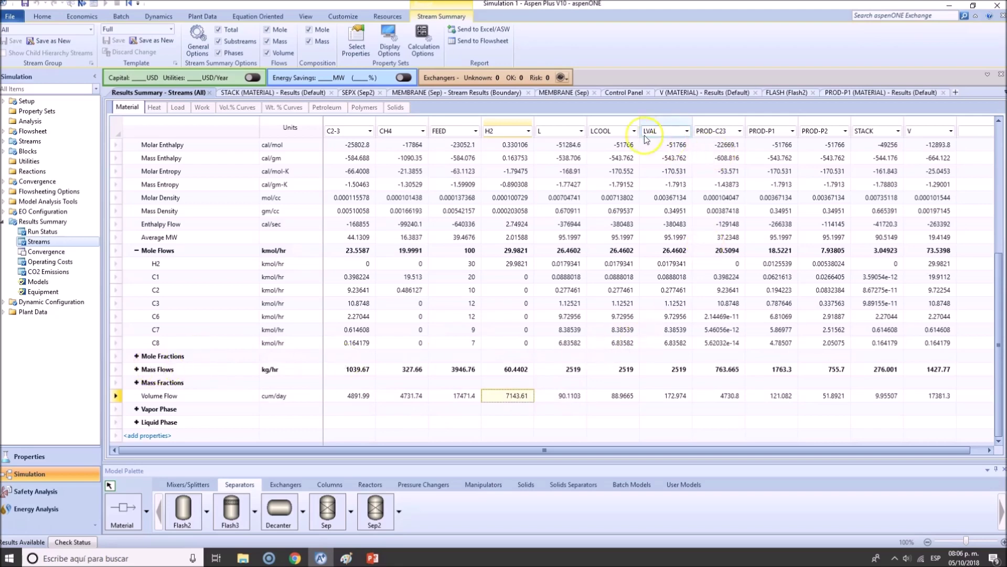
pyautogui.click(823, 130)
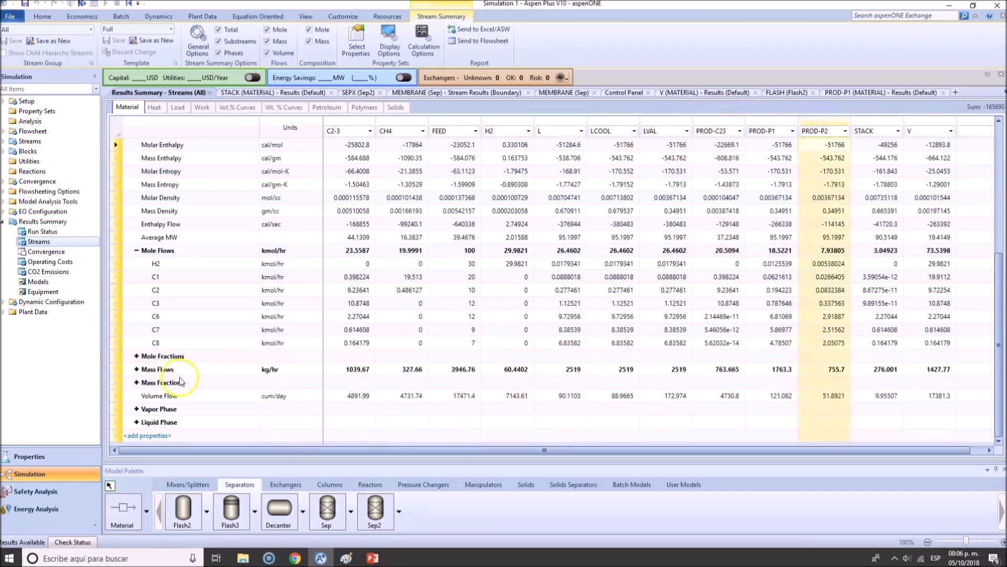
# - Set the Mass Flows unit to lb/year
pyautogui.click(825, 370)
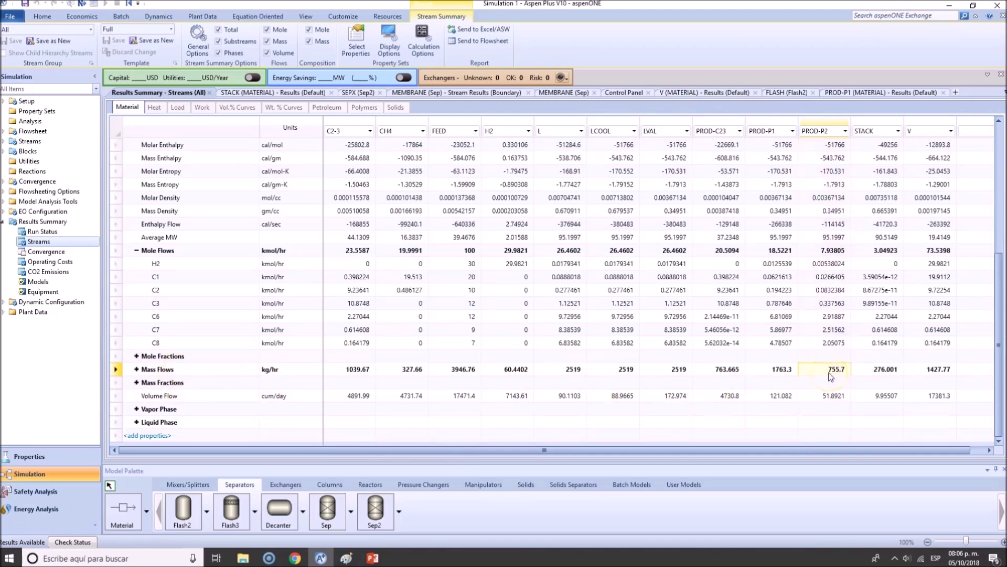
pyautogui.click(301, 370)
pyautogui.click(317, 369)
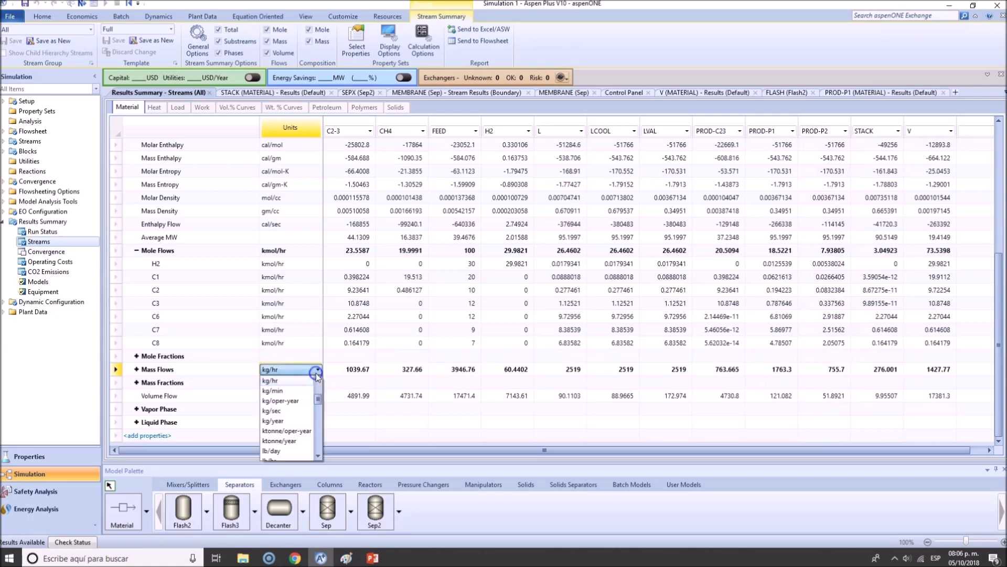
pyautogui.click(272, 412)
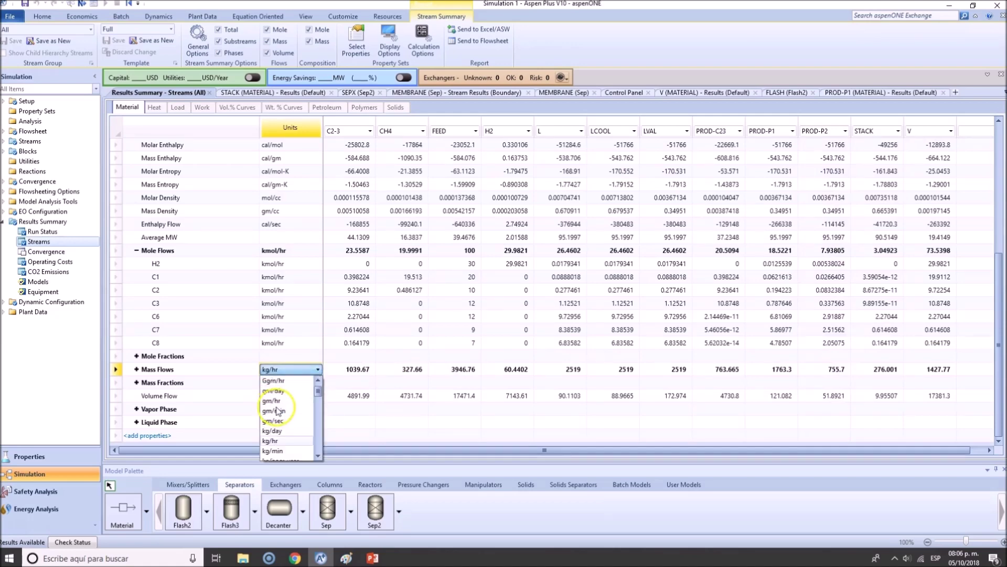
pyautogui.scroll(-2, 297, 405)
pyautogui.scroll(-1, 298, 405)
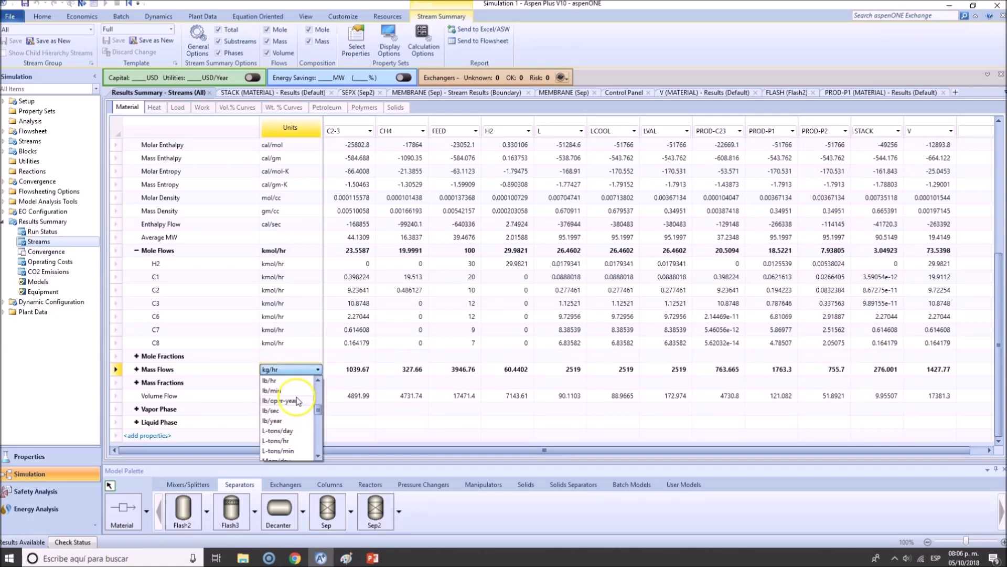
pyautogui.click(293, 422)
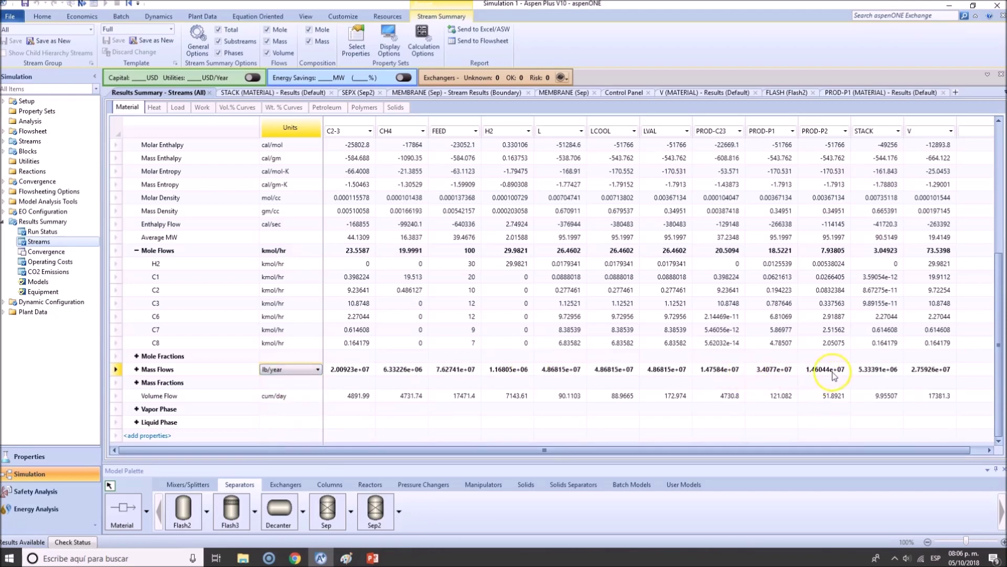
# - Change Mass Flows to lb/day (FEED 208827) and return to the main flowsheet
pyautogui.click(318, 370)
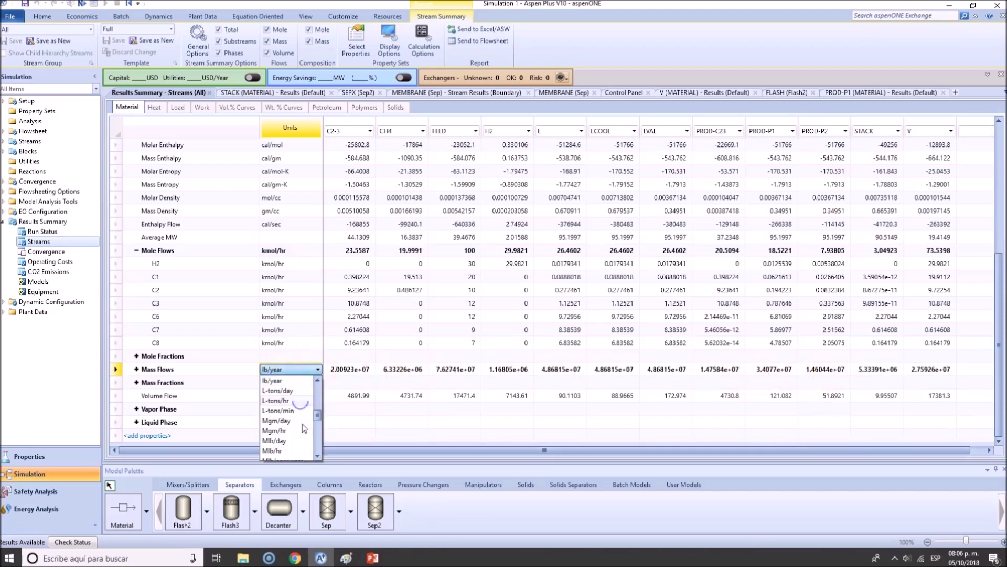
pyautogui.scroll(1, 297, 427)
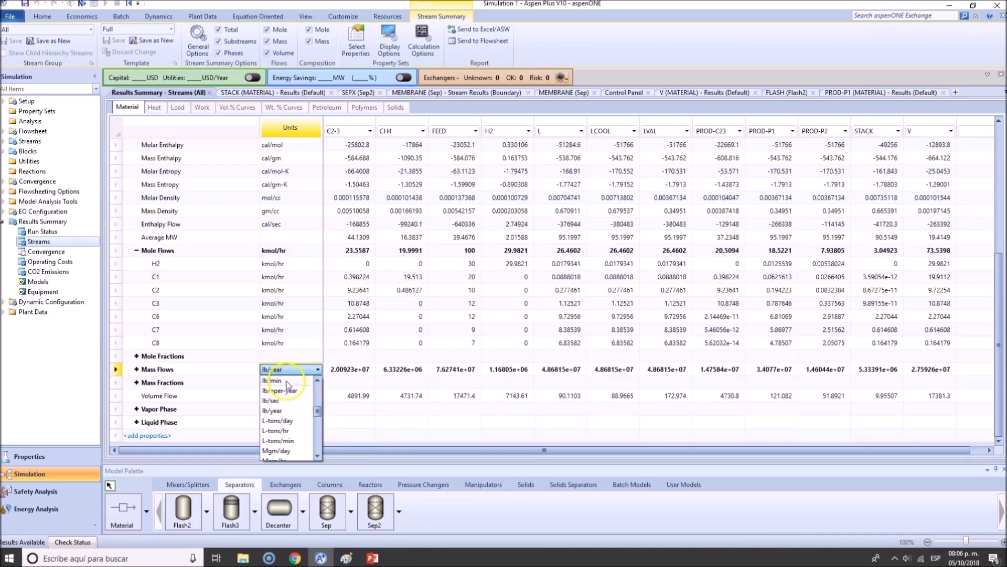
pyautogui.scroll(1, 290, 397)
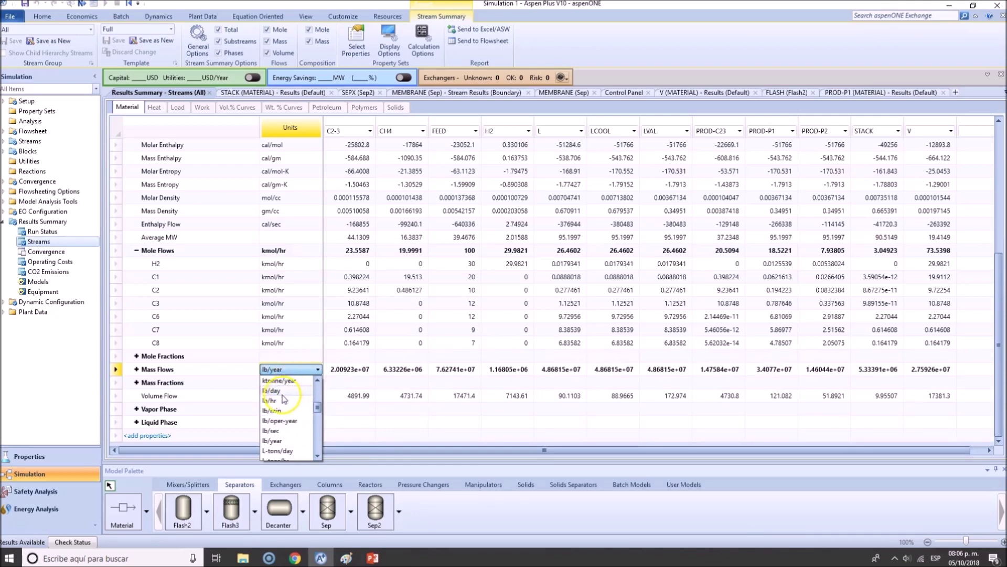
pyautogui.click(281, 391)
pyautogui.click(825, 369)
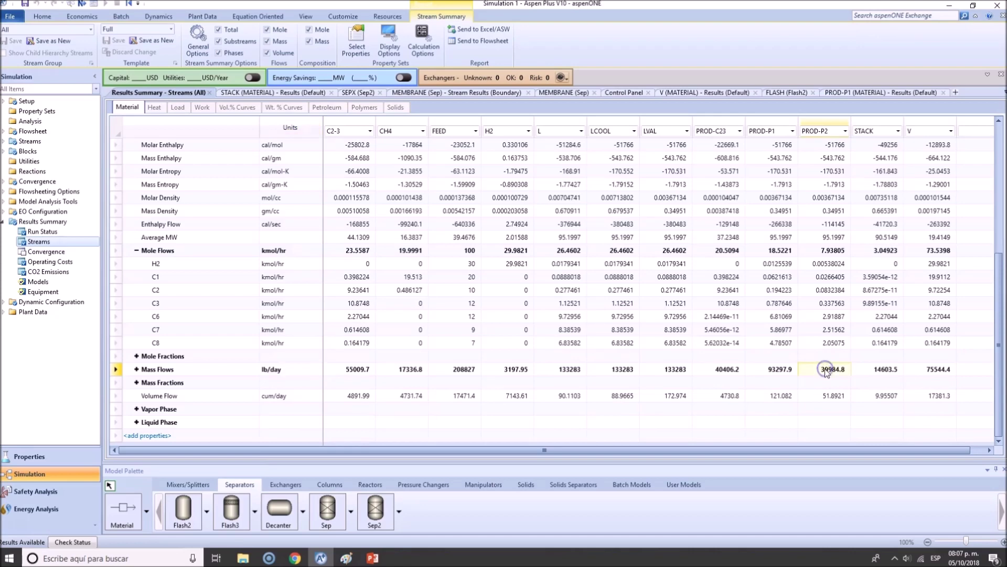
pyautogui.click(315, 372)
pyautogui.click(318, 370)
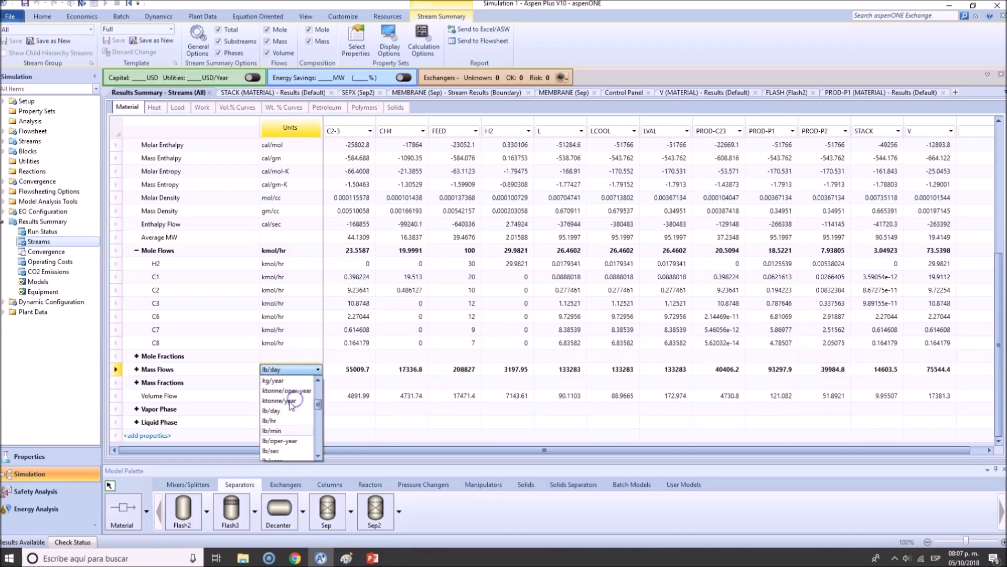
pyautogui.click(393, 401)
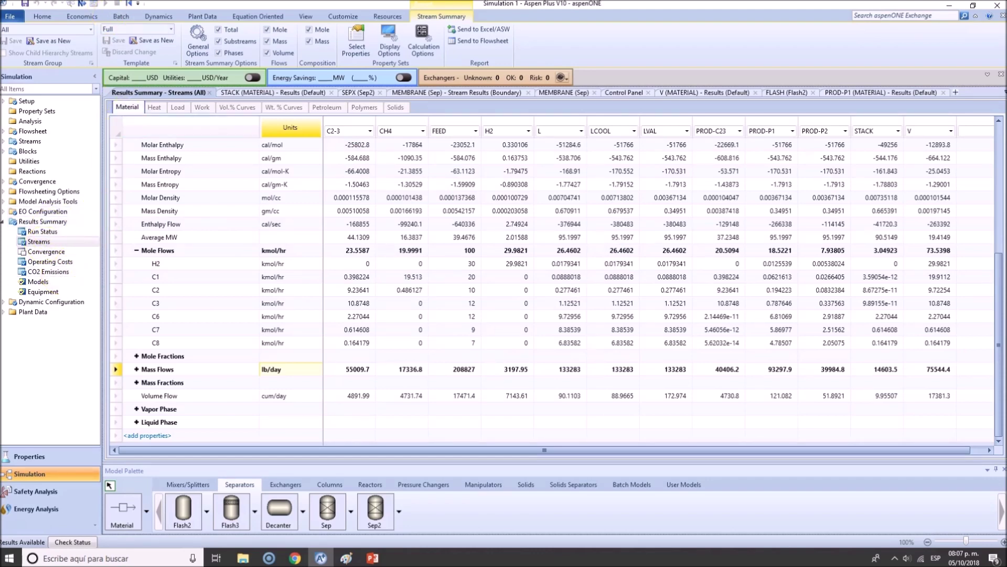
pyautogui.hotkey('ctrl', 'Tab')
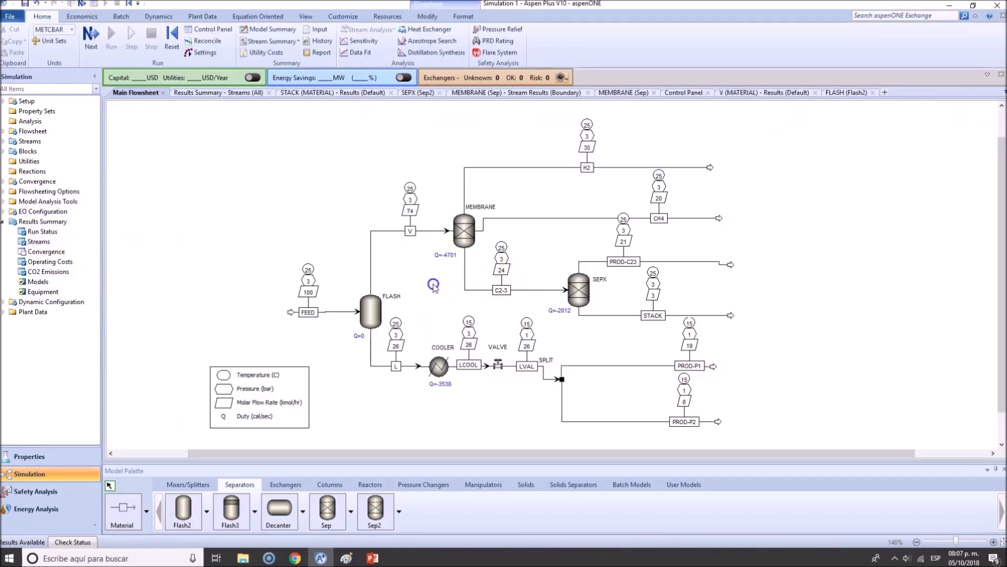
# - Return to the Main Flowsheet and toggle the Heat/Work duty labels off and back on
pyautogui.click(419, 27)
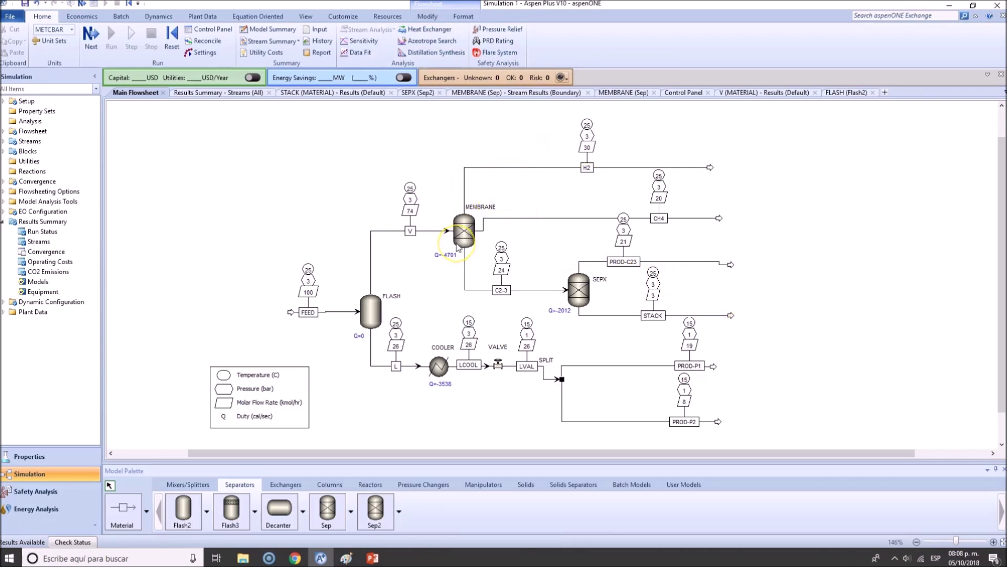
pyautogui.click(433, 17)
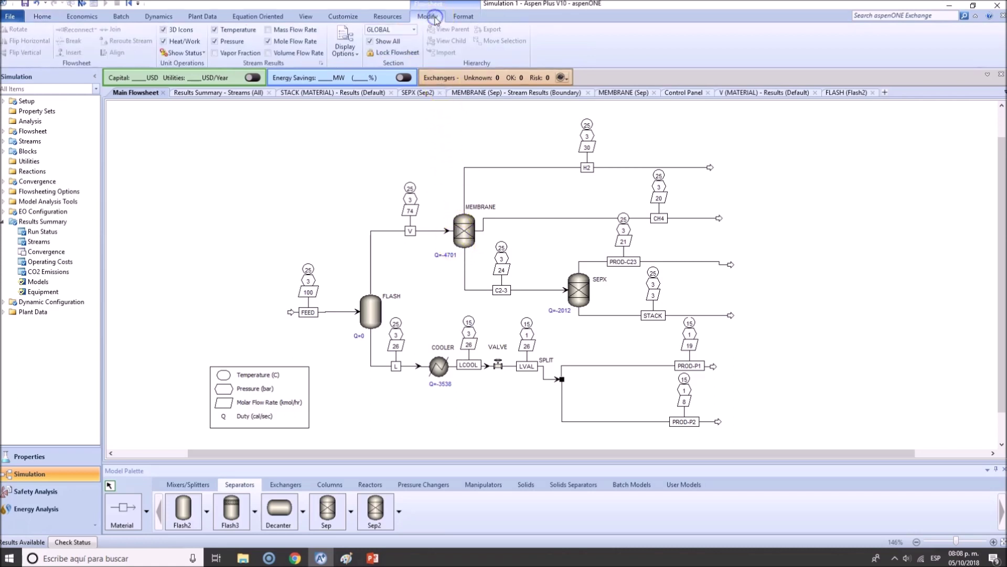
pyautogui.click(164, 41)
pyautogui.click(182, 43)
pyautogui.click(182, 43)
pyautogui.click(182, 43)
pyautogui.click(182, 43)
pyautogui.click(182, 43)
pyautogui.rightClick(439, 367)
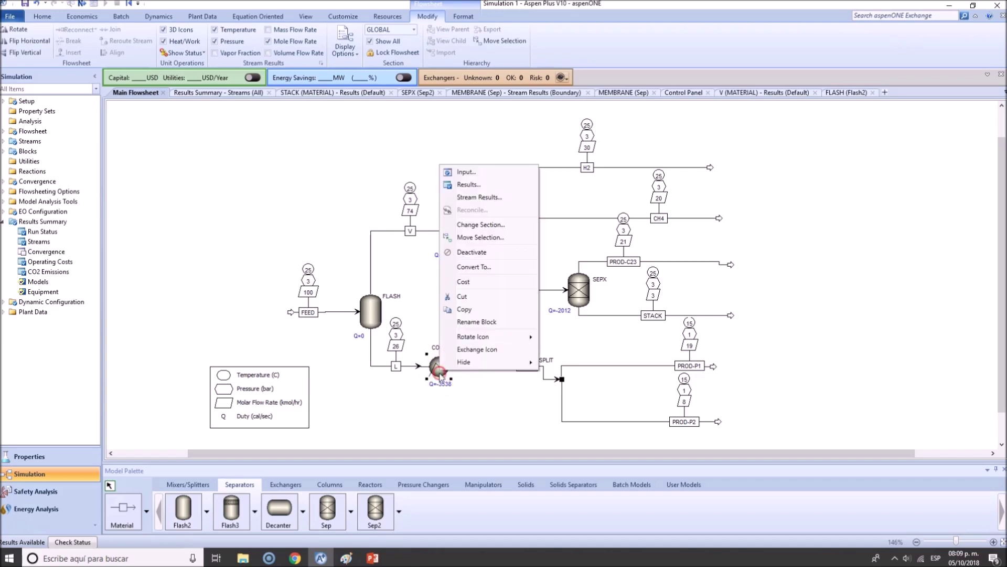
# - Open the COOLER results and view its heat duty in Btu/hr, then kW
pyautogui.click(477, 196)
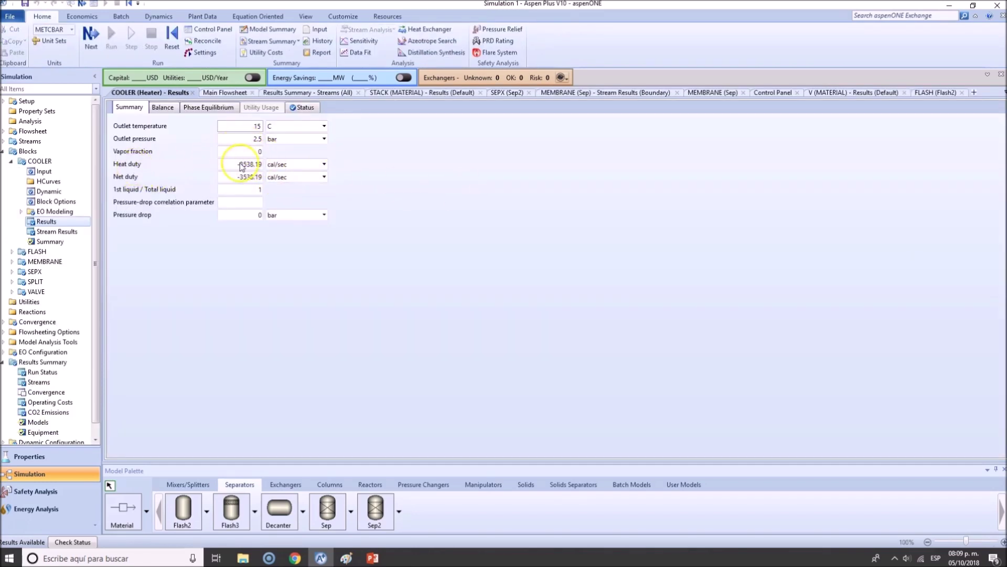
pyautogui.click(324, 164)
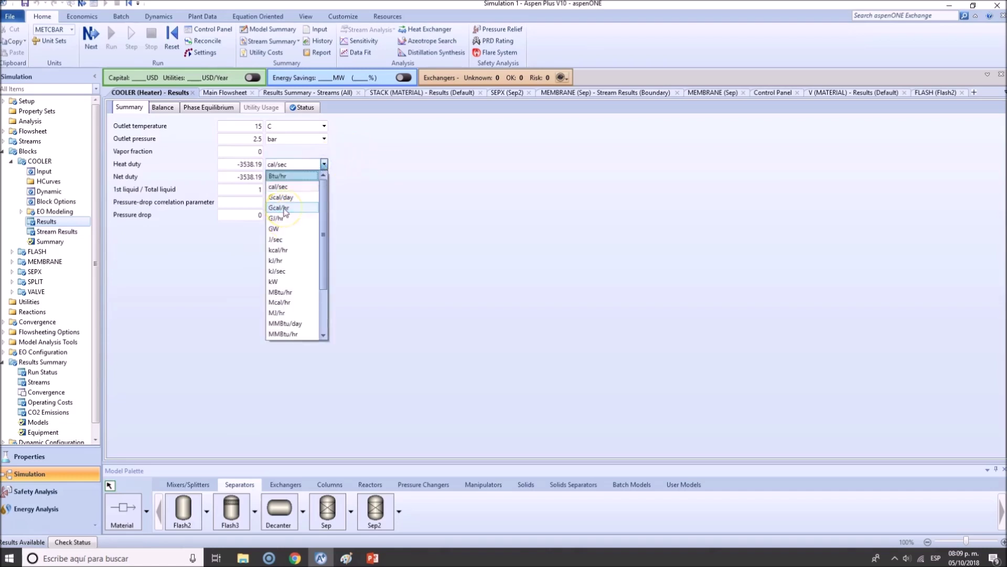
pyautogui.scroll(1, 283, 186)
pyautogui.click(283, 181)
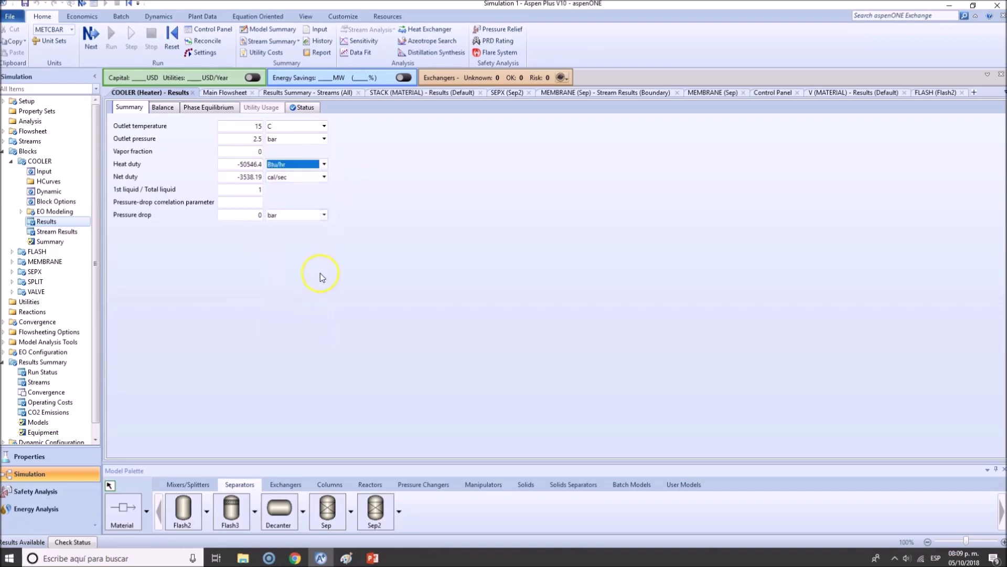
pyautogui.click(324, 164)
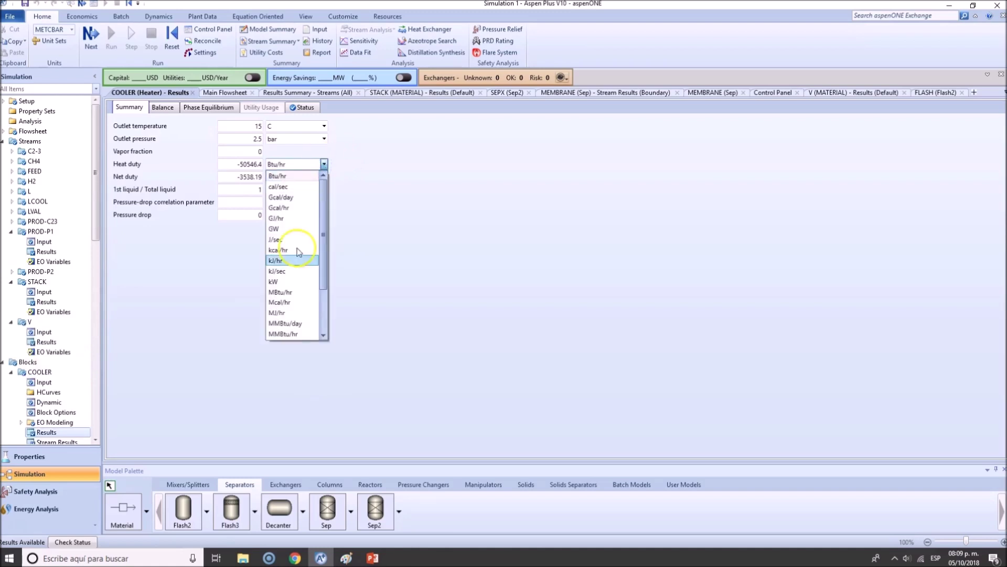
pyautogui.click(287, 283)
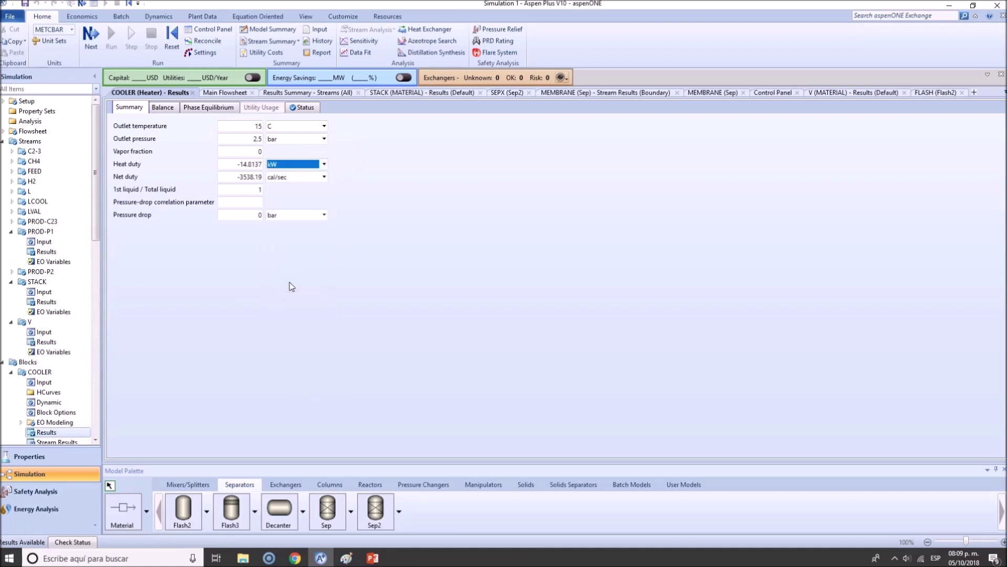
# - Switch the COOLER heat duty to J/sec, then back to cal/sec (-3538.19)
pyautogui.click(324, 165)
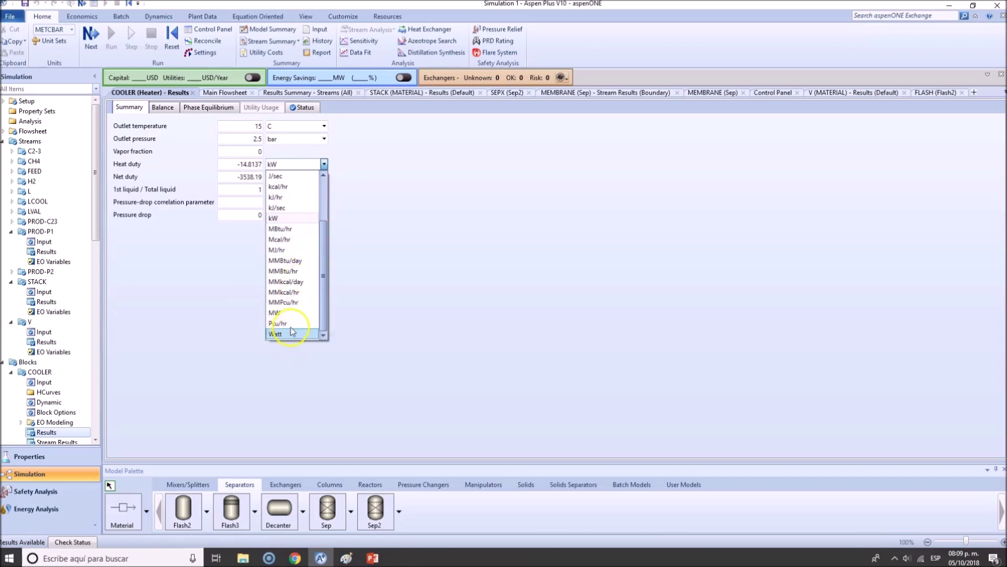
pyautogui.scroll(2, 292, 265)
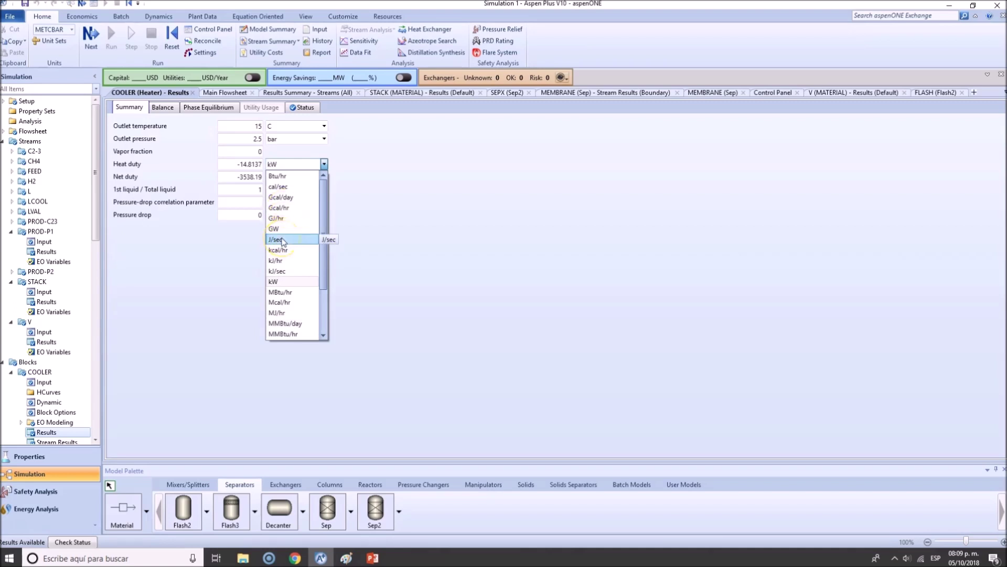
pyautogui.click(277, 239)
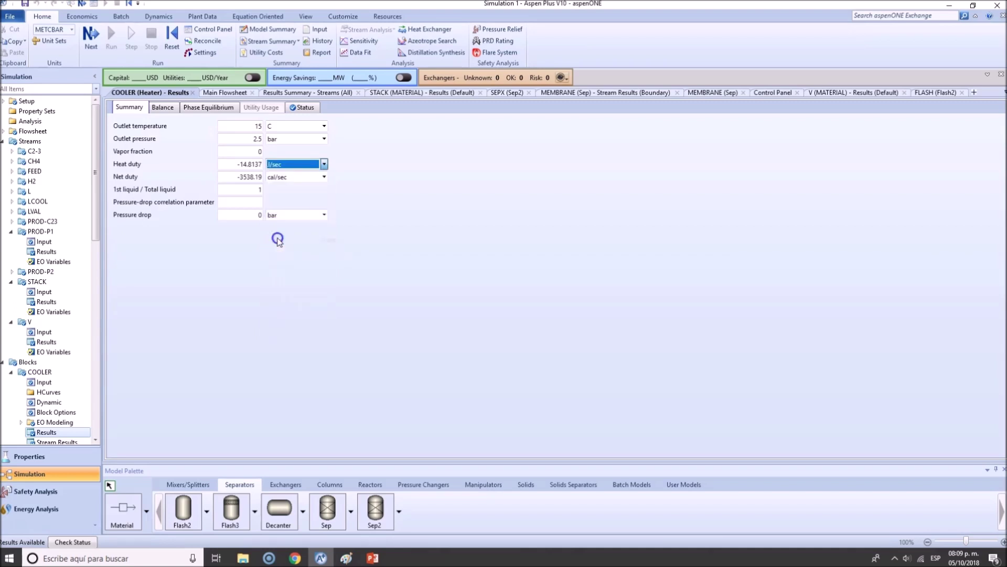
pyautogui.click(323, 165)
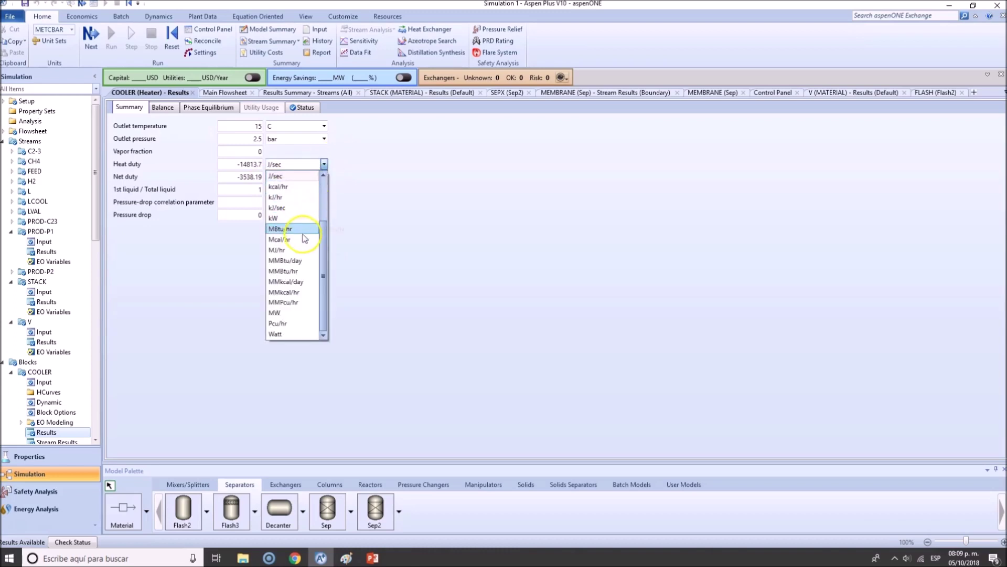
pyautogui.scroll(2, 296, 252)
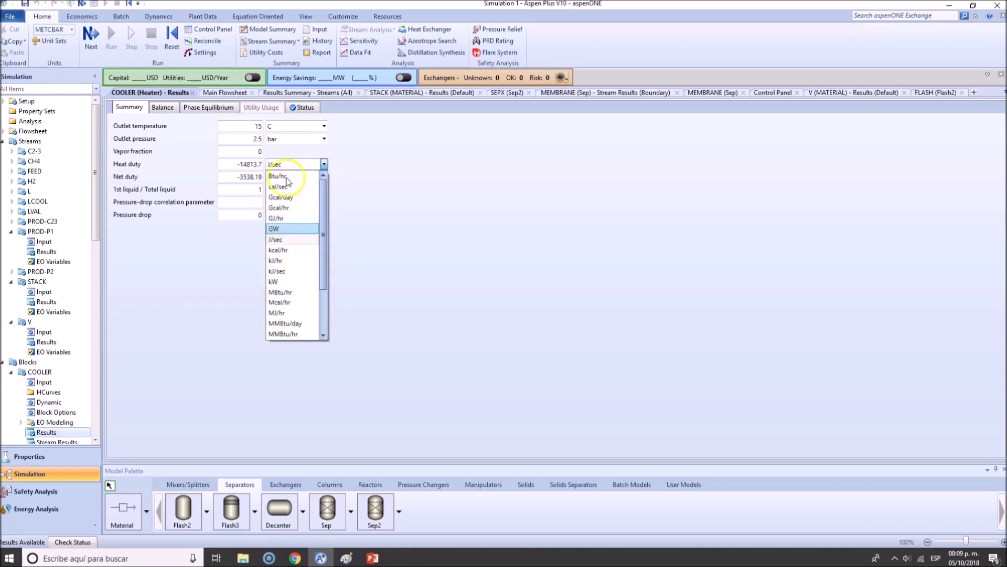
pyautogui.click(298, 187)
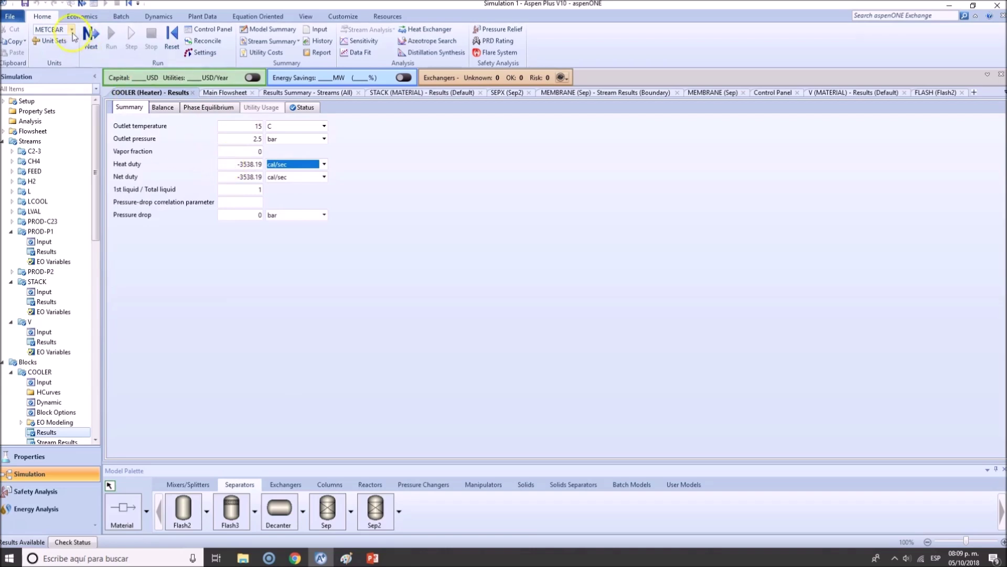
# - Switch the unit set to SI and show the COOLER heat duty in J/sec
pyautogui.click(72, 30)
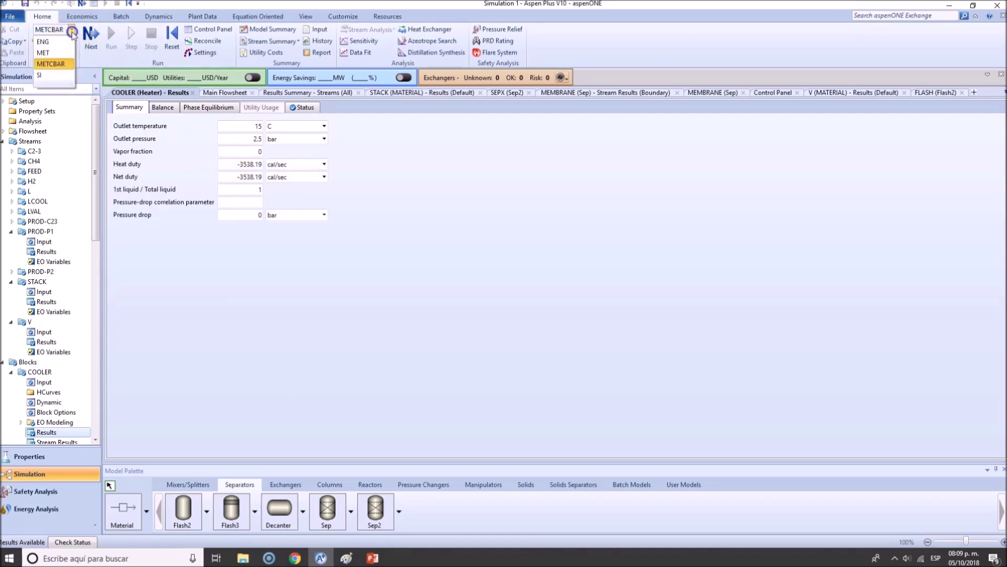
pyautogui.click(43, 77)
pyautogui.click(294, 178)
pyautogui.click(309, 166)
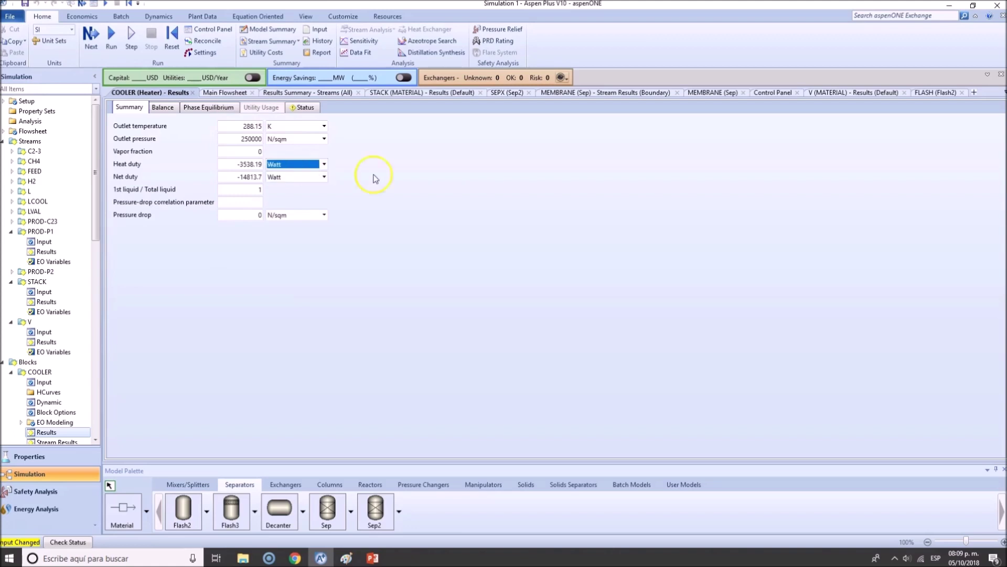
pyautogui.click(389, 180)
pyautogui.click(323, 164)
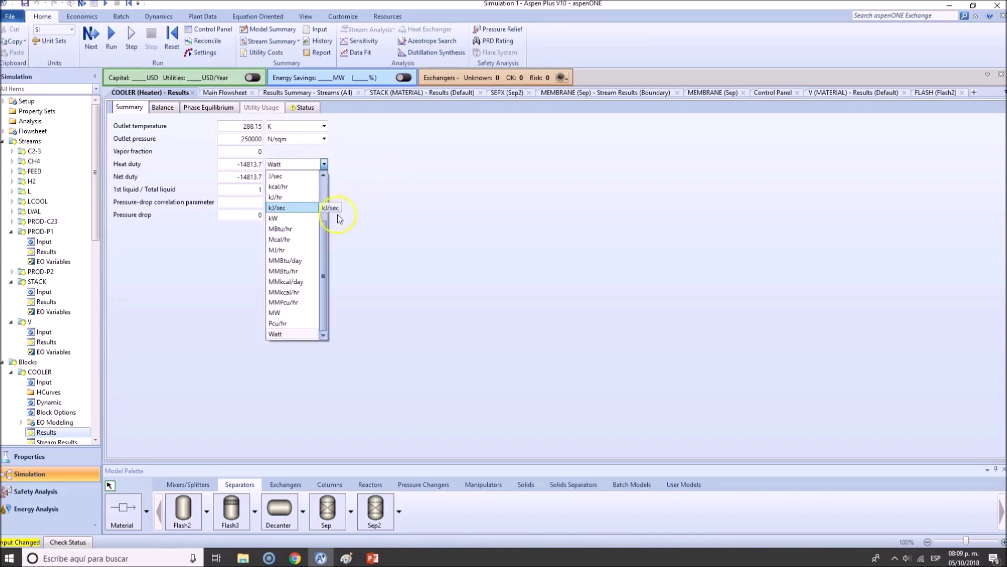
pyautogui.press('Up')
pyautogui.press('Up')
pyautogui.press('Up')
pyautogui.press('Return')
# - Set the unit set back to METCBAR and return to the main flowsheet
pyautogui.click(55, 39)
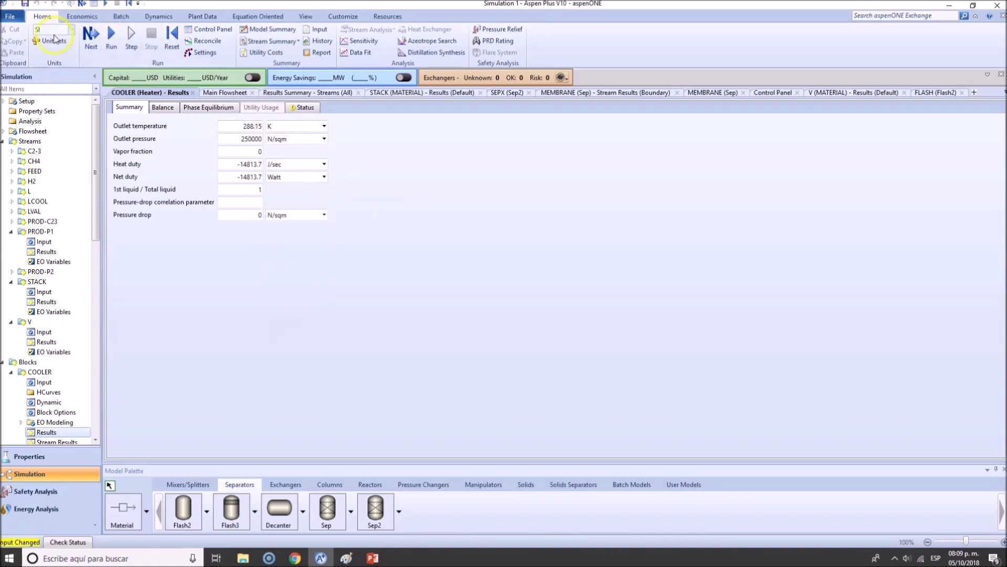
pyautogui.click(71, 30)
pyautogui.click(52, 62)
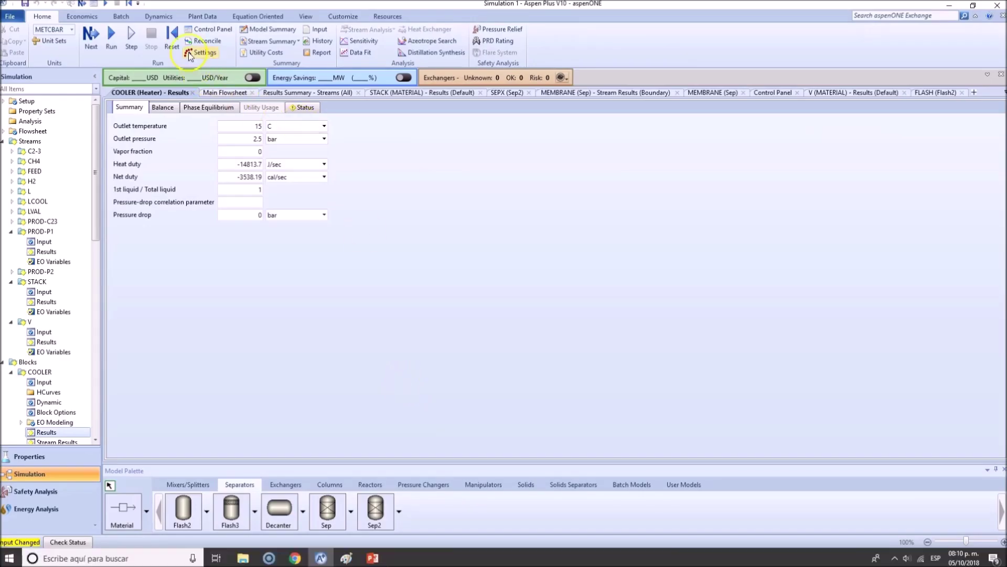
pyautogui.hotkey('ctrl', 'Tab')
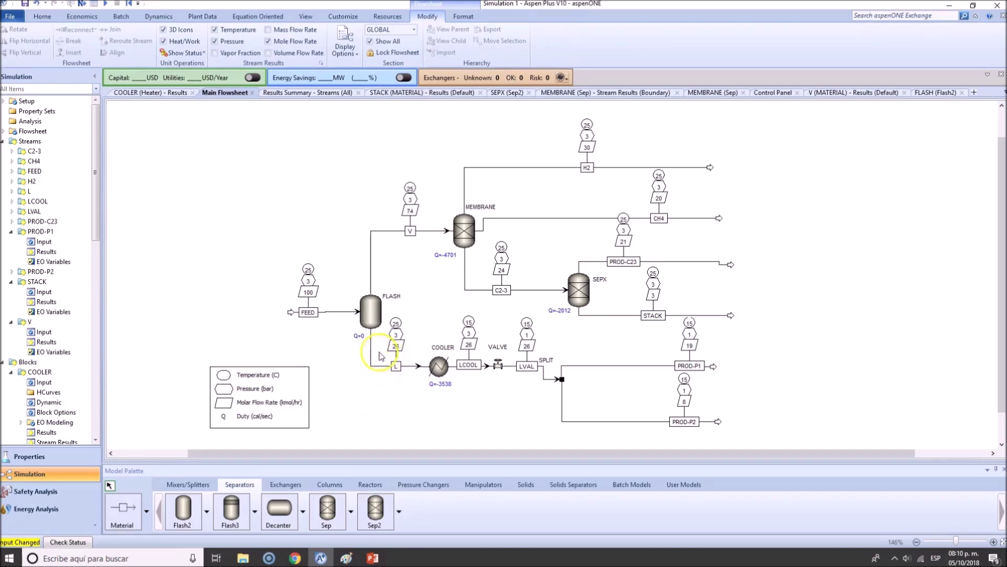
# - Review the FLASH block results: 25 C, 2.5 bar, vapor fraction 0.735
pyautogui.rightClick(374, 314)
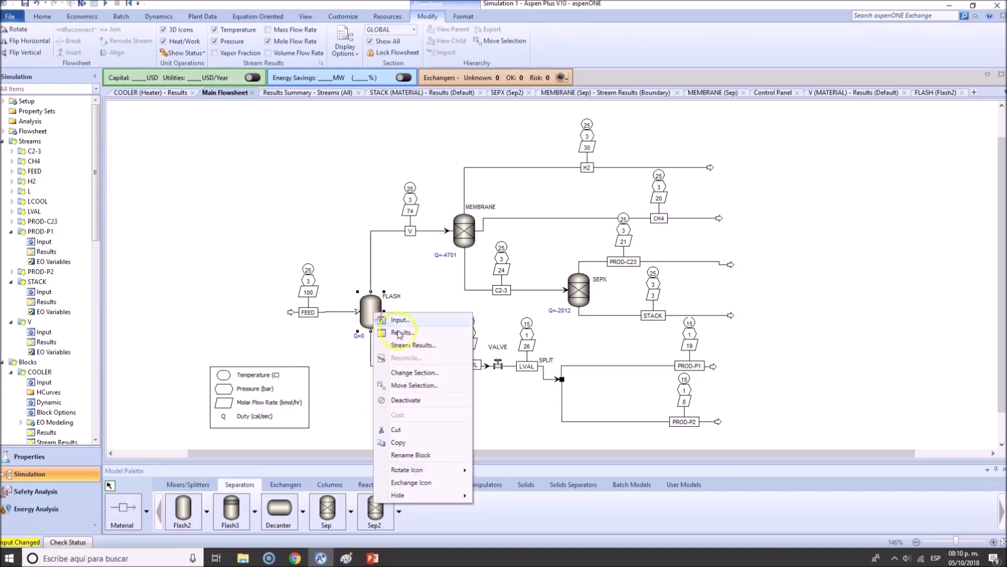
pyautogui.click(400, 332)
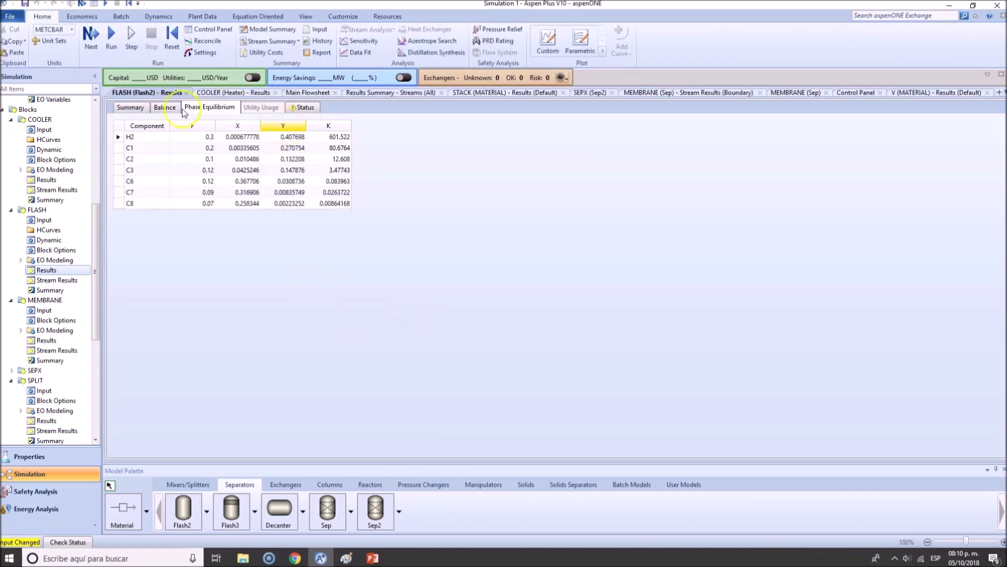
pyautogui.click(130, 108)
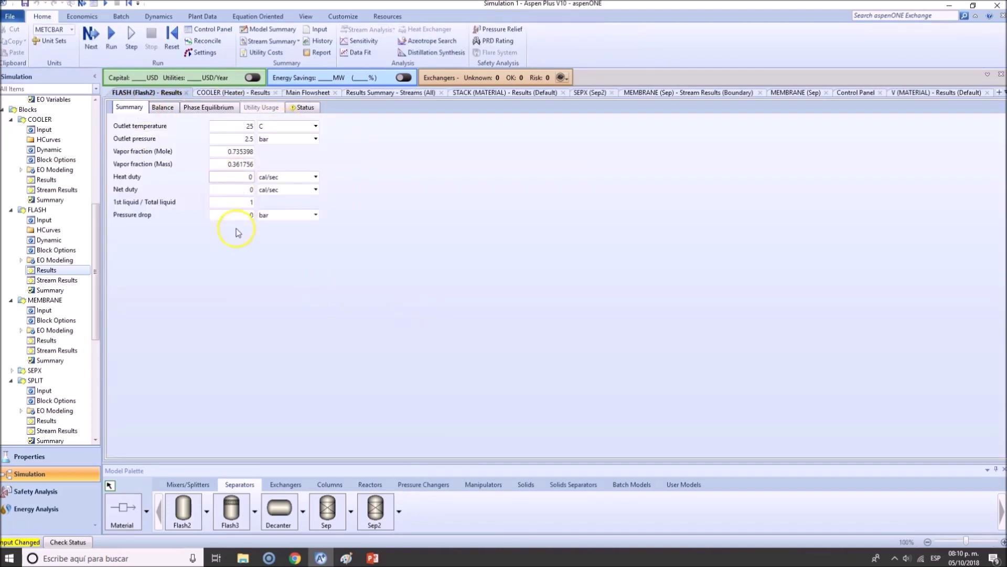
pyautogui.click(249, 187)
pyautogui.click(249, 201)
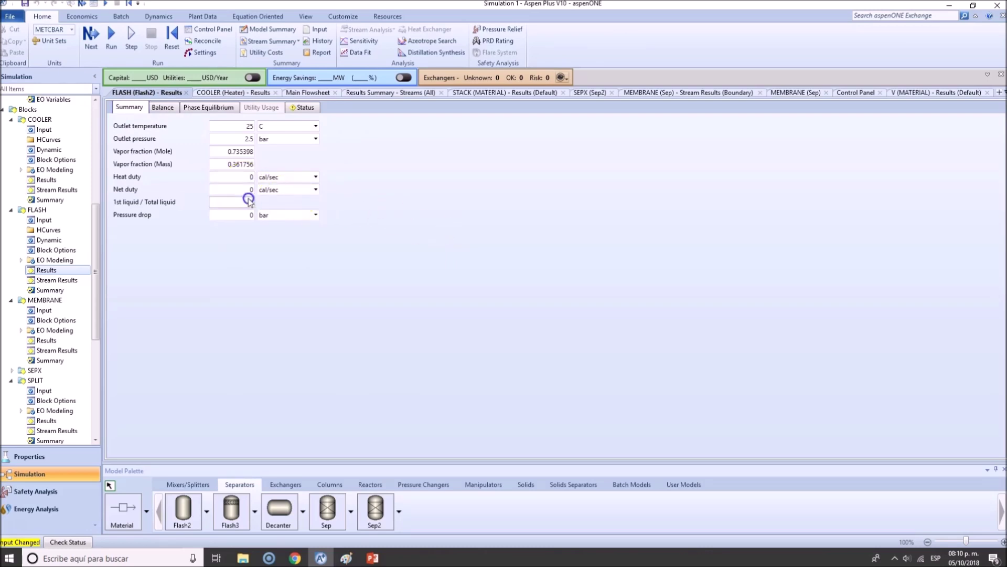
pyautogui.click(249, 190)
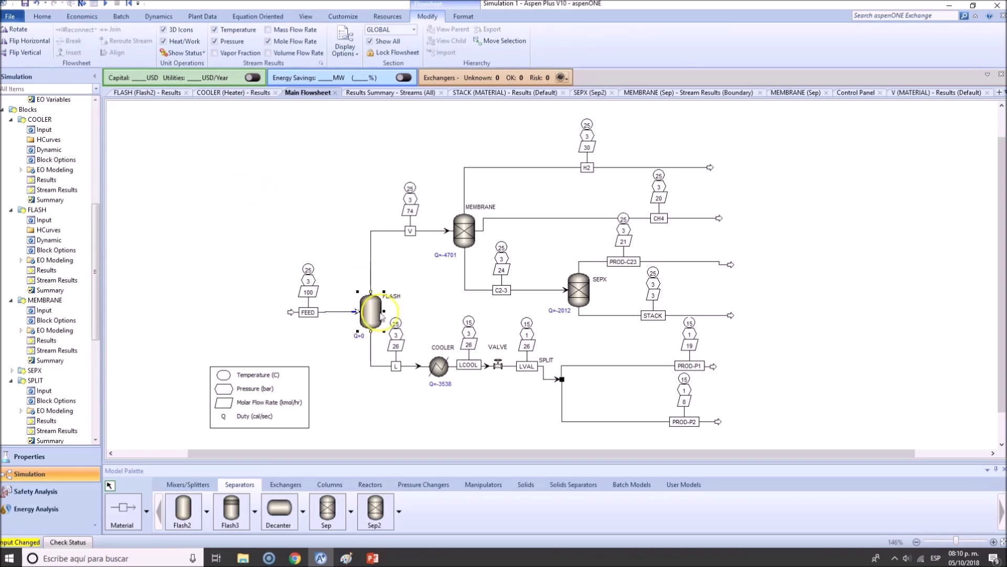
# - Go back to the flowsheet and select the FLASH block's Q=0 duty label
pyautogui.click(371, 317)
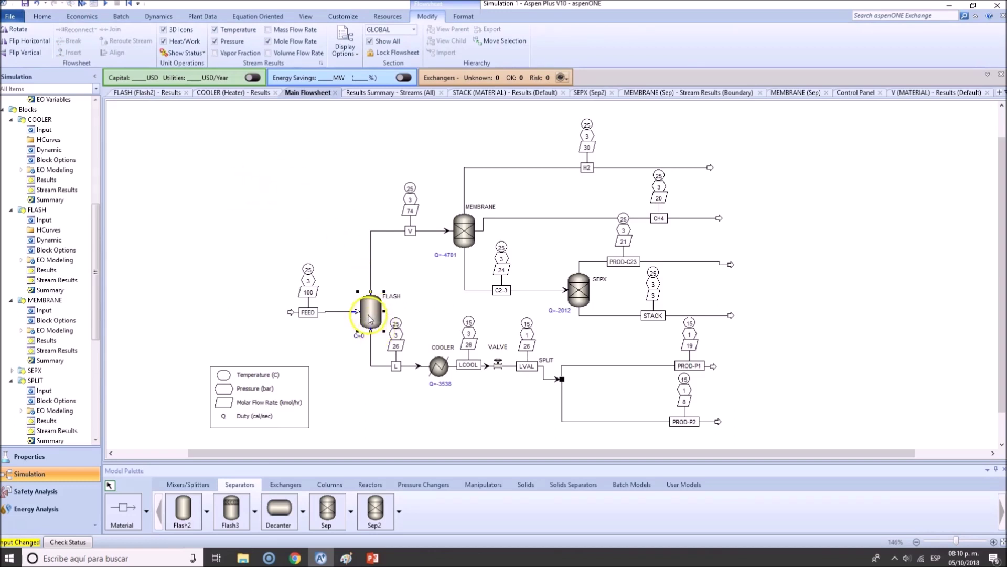
pyautogui.click(358, 336)
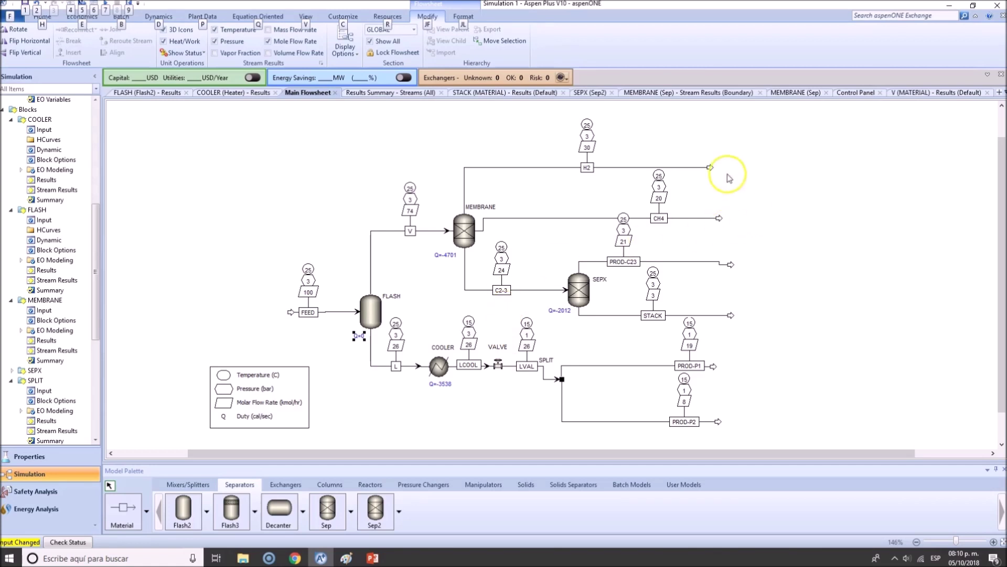
pyautogui.press('alt')
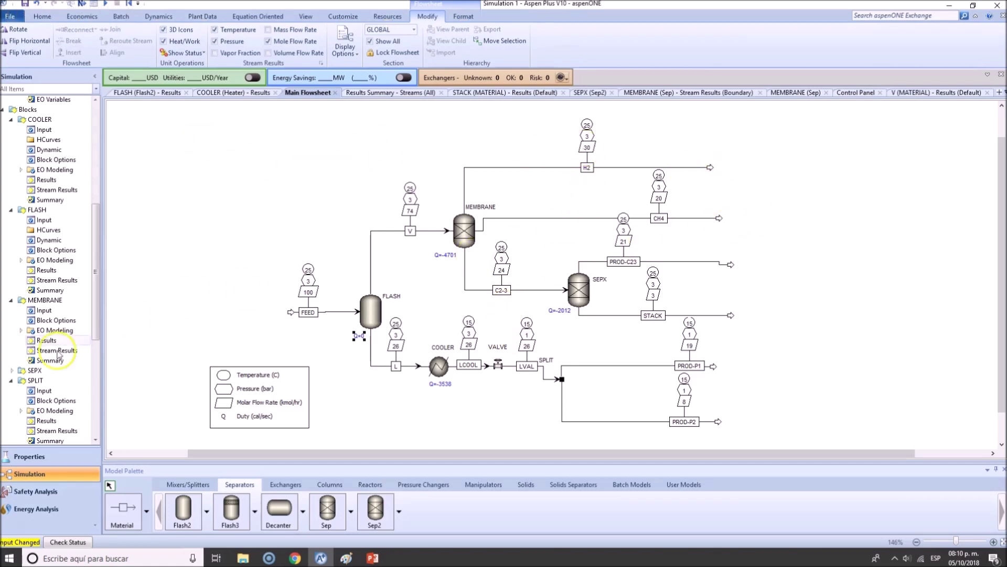
pyautogui.scroll(-8, 56, 353)
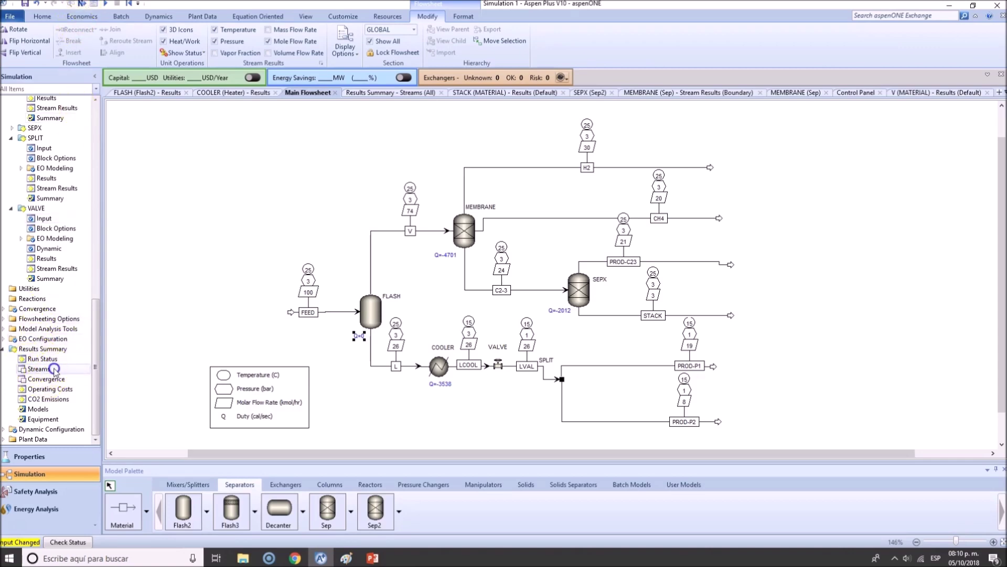
pyautogui.doubleClick(52, 369)
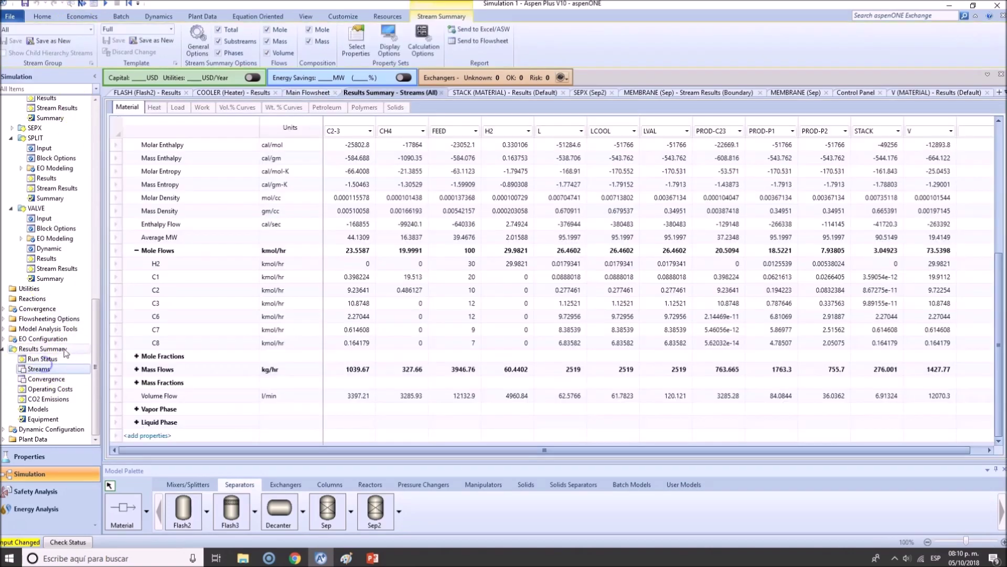
pyautogui.scroll(3, 745, 279)
pyautogui.scroll(-2, 745, 279)
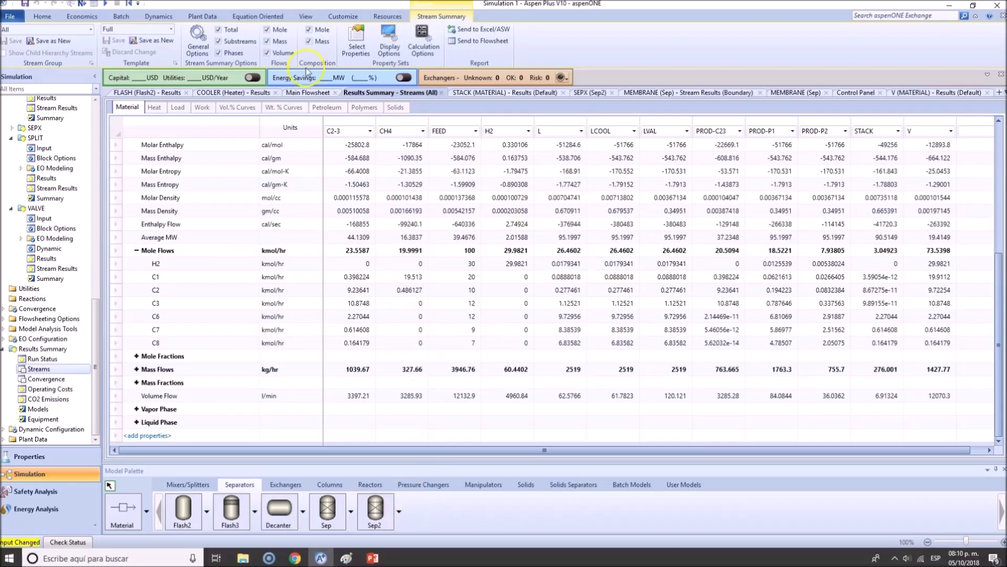
pyautogui.click(32, 19)
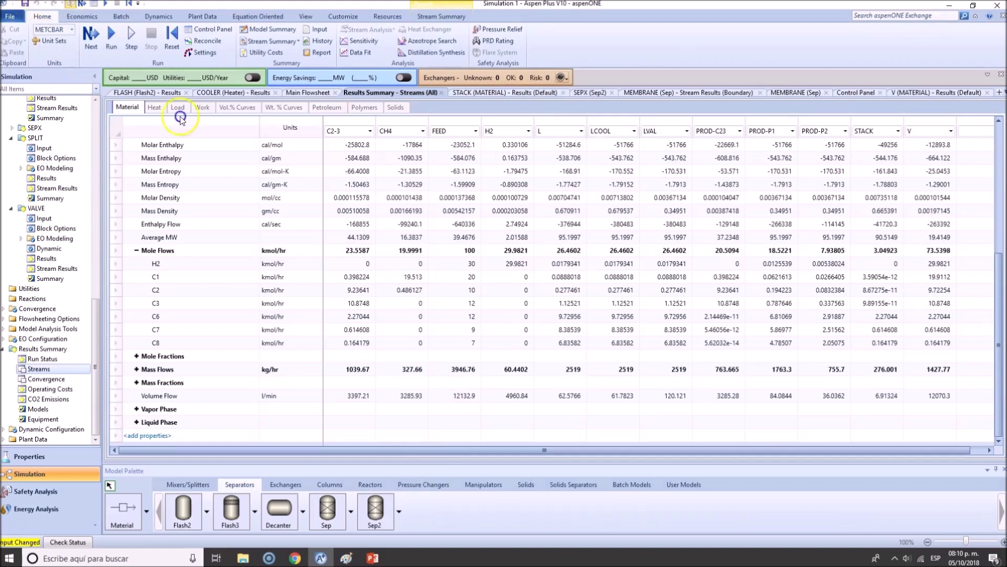
pyautogui.click(308, 92)
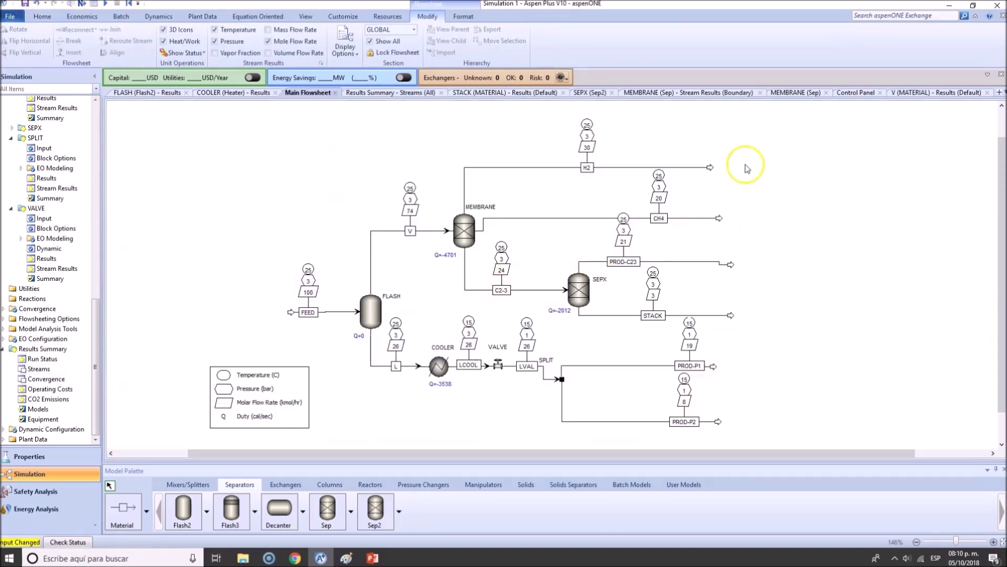
# - Hide the temperature and pressure labels on all flowsheet streams
pyautogui.click(710, 168)
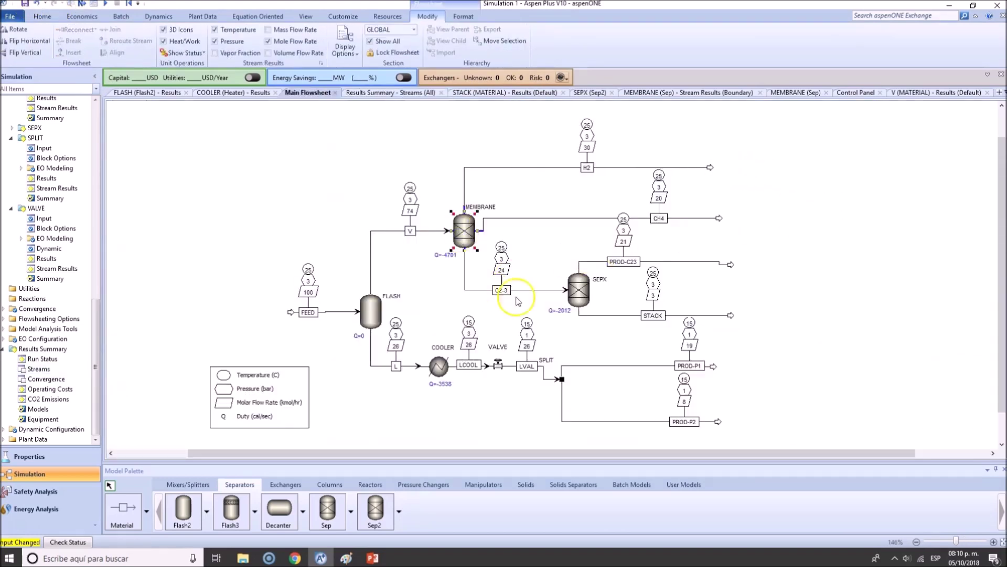
pyautogui.click(813, 280)
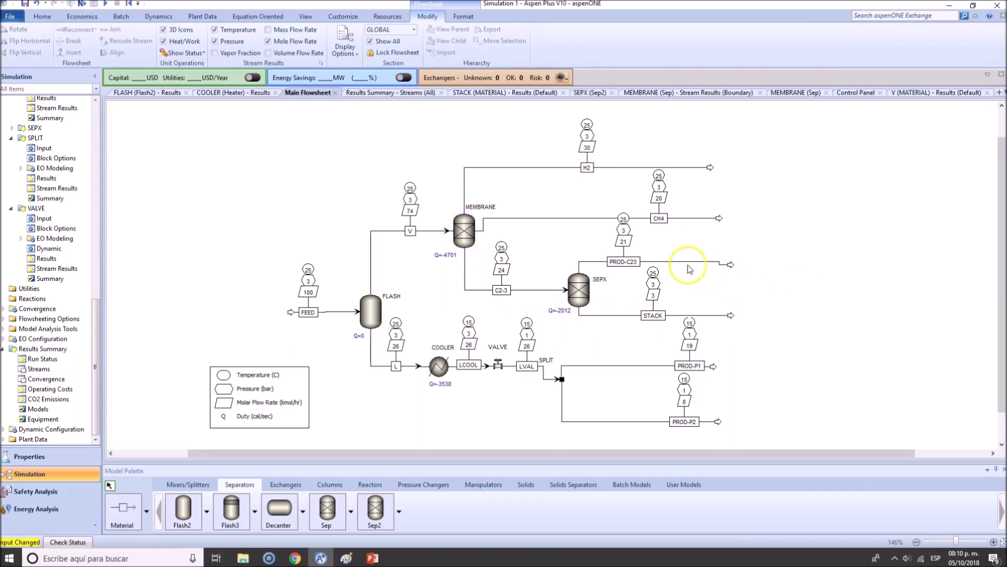
pyautogui.click(235, 32)
pyautogui.click(232, 43)
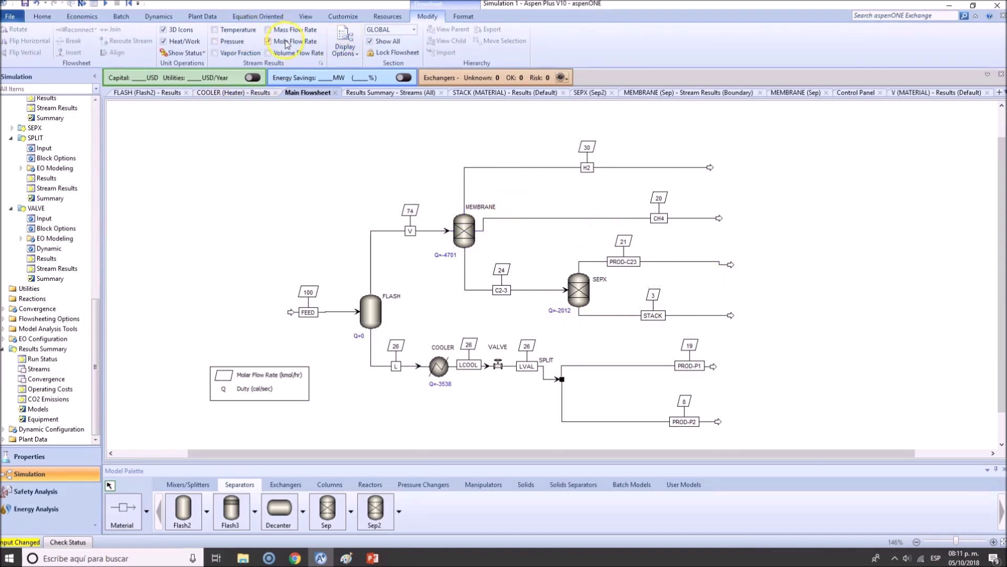
# - Try mole, mass and volume flow stream labels, ending with no flow rates shown
pyautogui.click(286, 43)
pyautogui.click(288, 31)
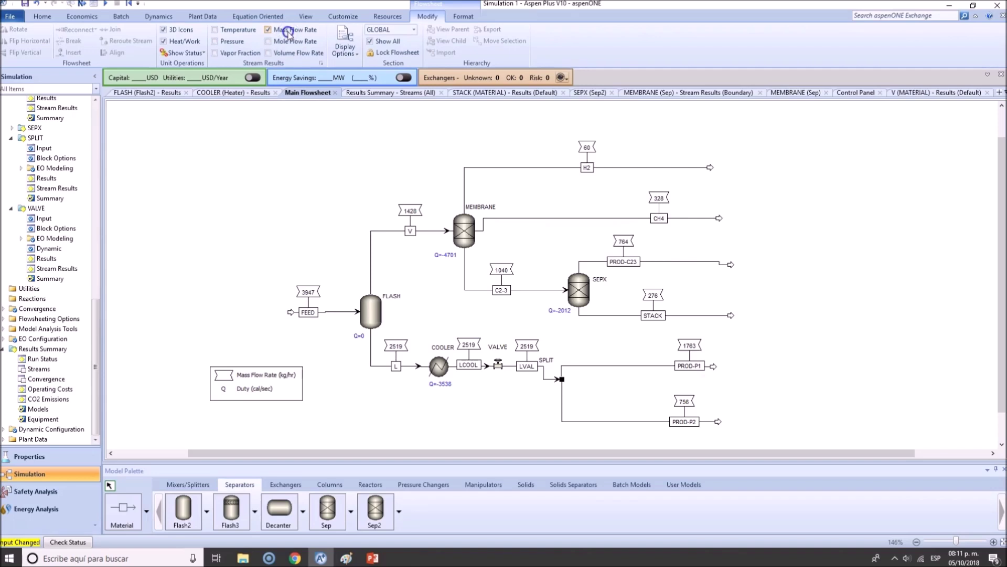
pyautogui.click(288, 32)
pyautogui.click(281, 54)
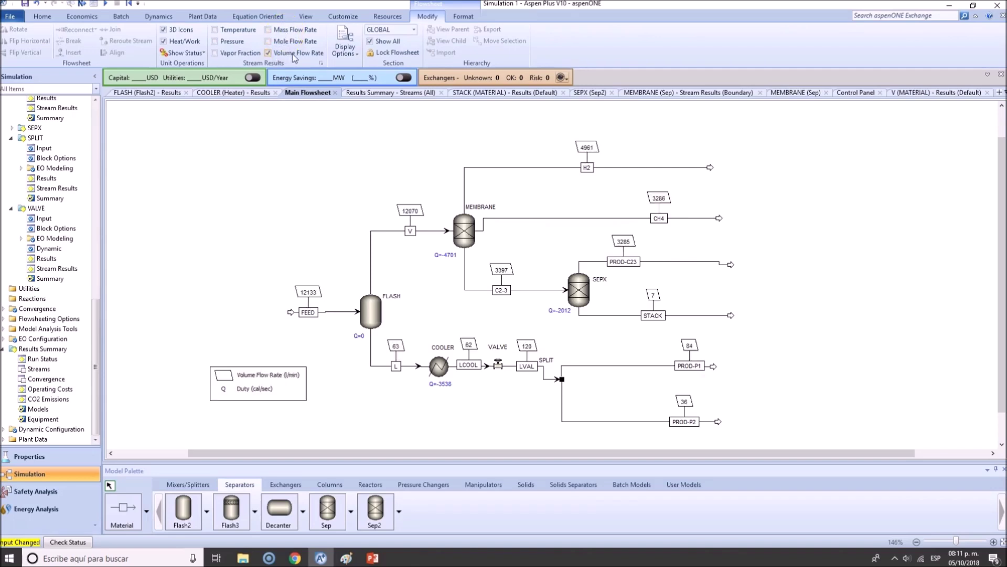
pyautogui.click(292, 53)
pyautogui.click(288, 30)
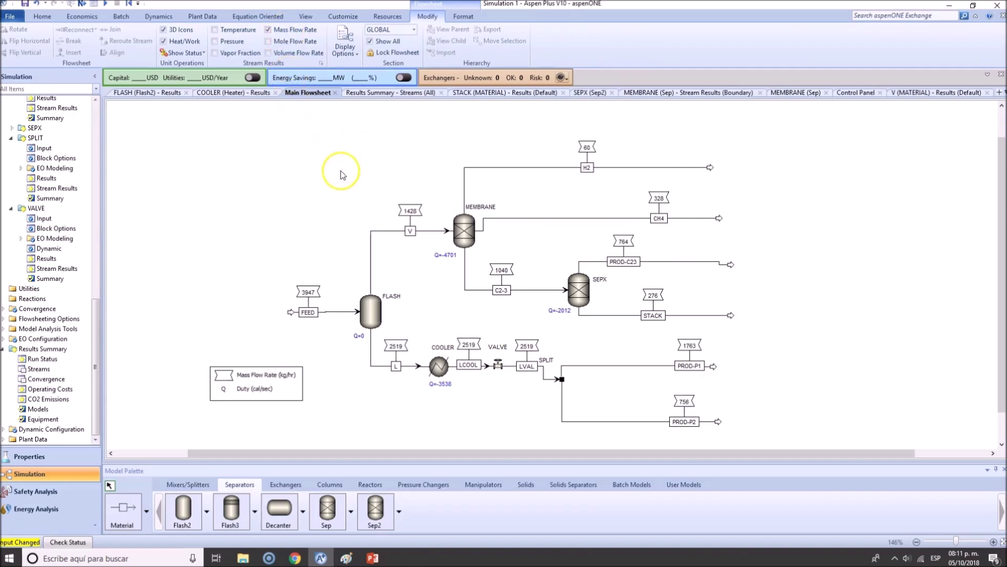
pyautogui.click(277, 32)
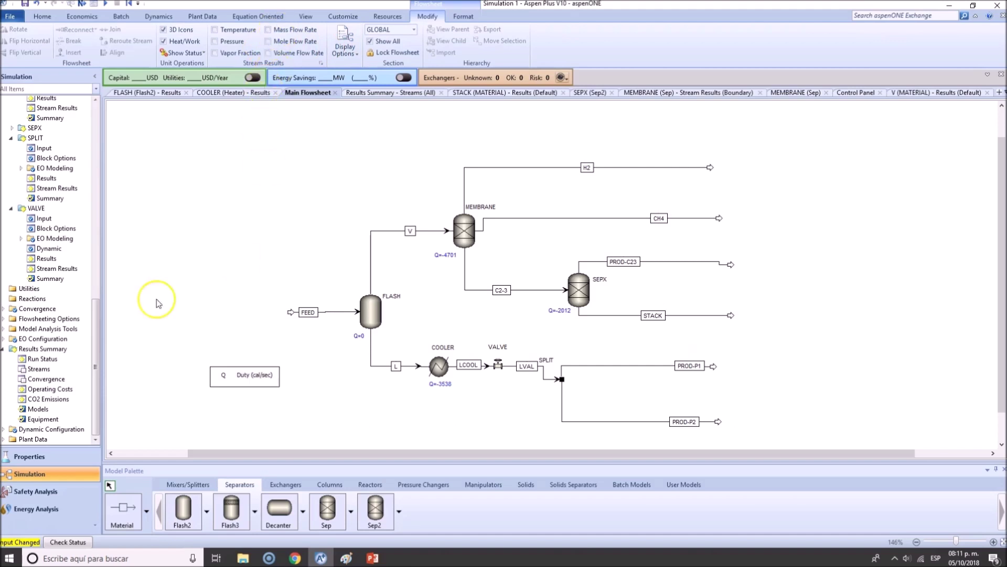
pyautogui.moveTo(102, 315); pyautogui.dragTo(102, 103)
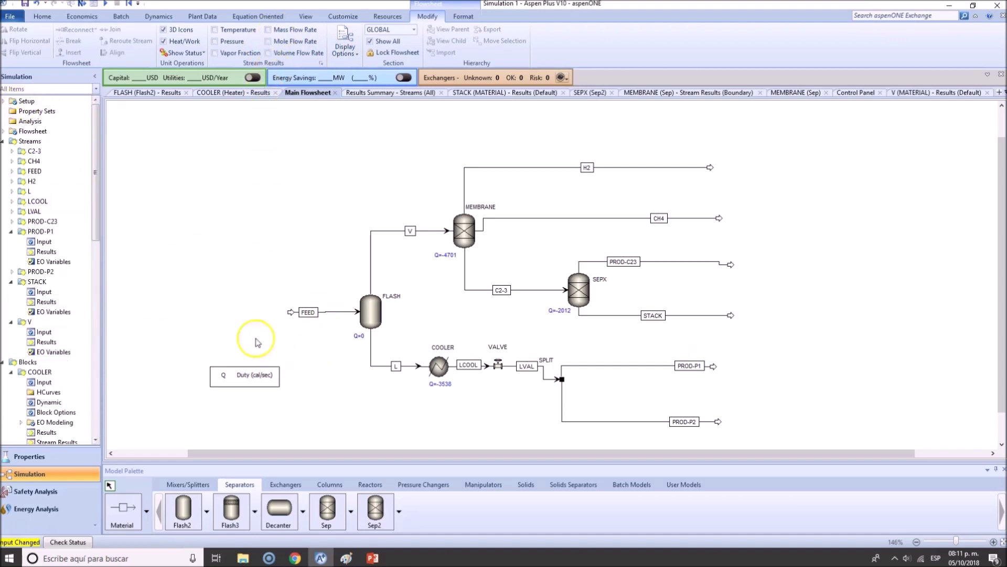
pyautogui.click(31, 463)
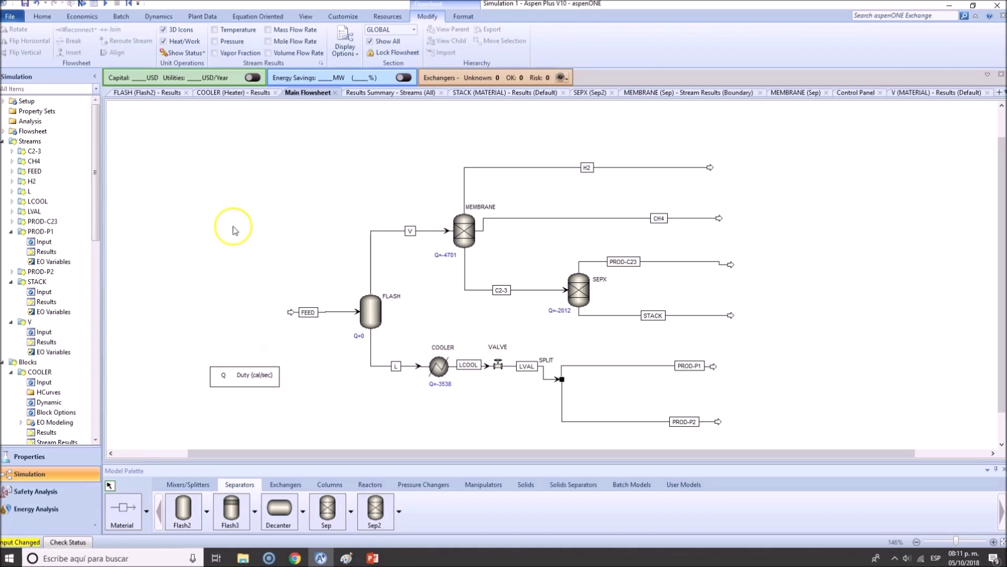
pyautogui.moveTo(175, 116); pyautogui.dragTo(342, 208)
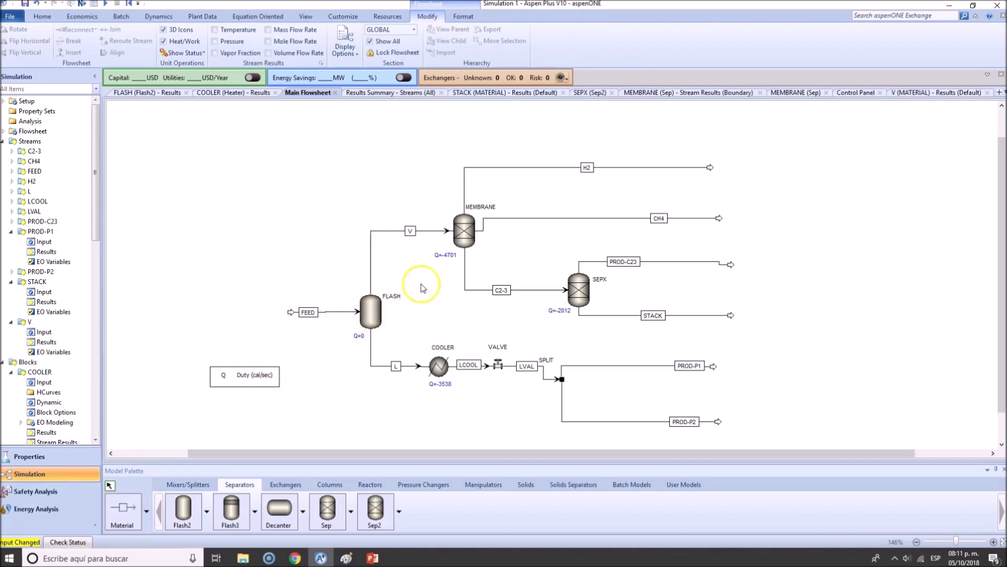
pyautogui.click(466, 229)
pyautogui.click(577, 303)
pyautogui.click(372, 314)
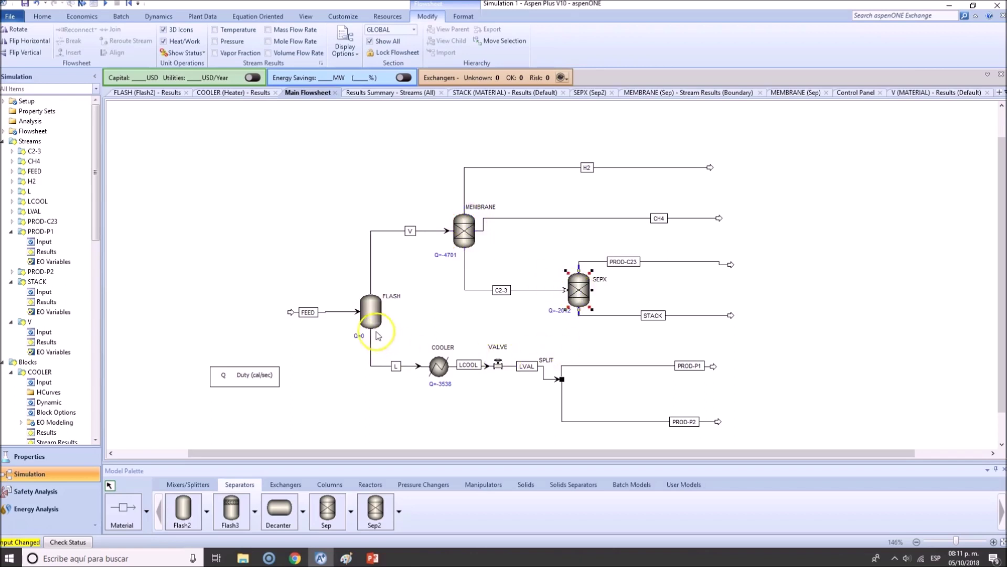
pyautogui.click(839, 378)
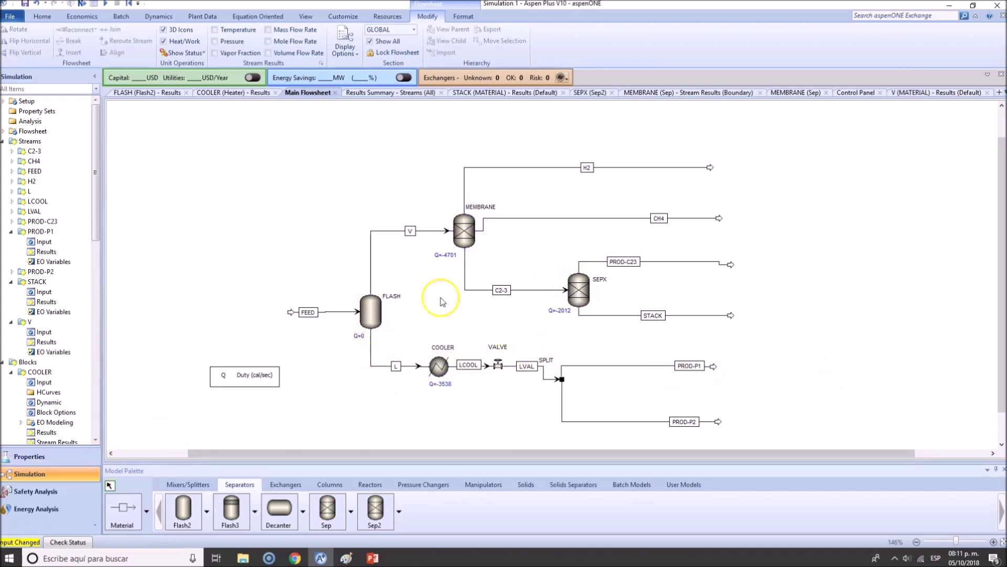